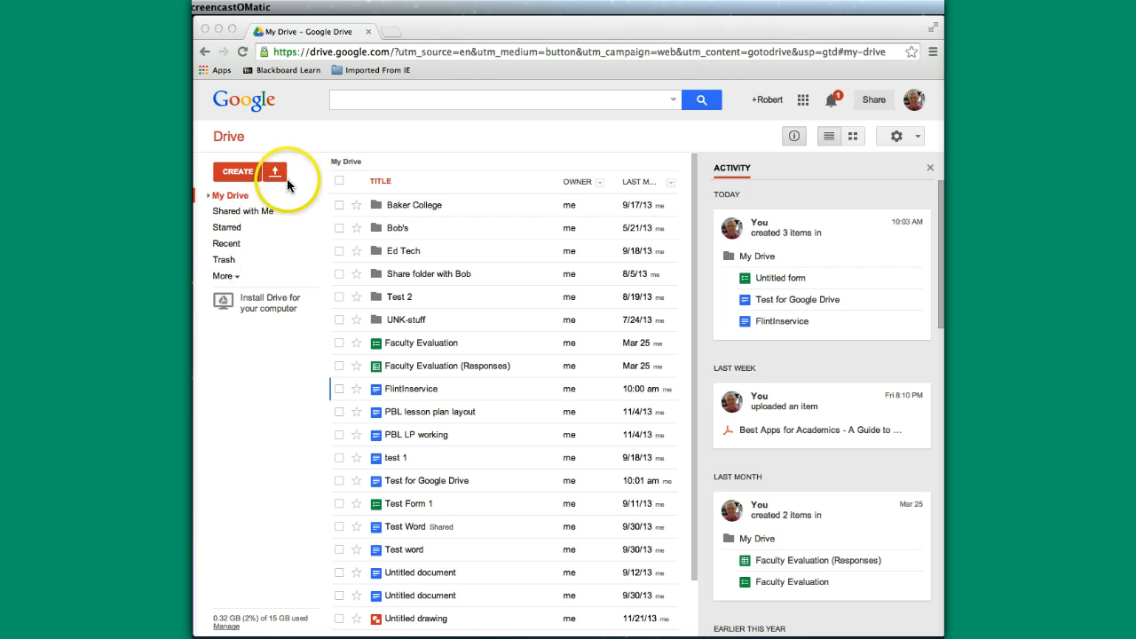
Step: Look through the CREATE menu's new item types, then close it without creating anything
click(275, 174)
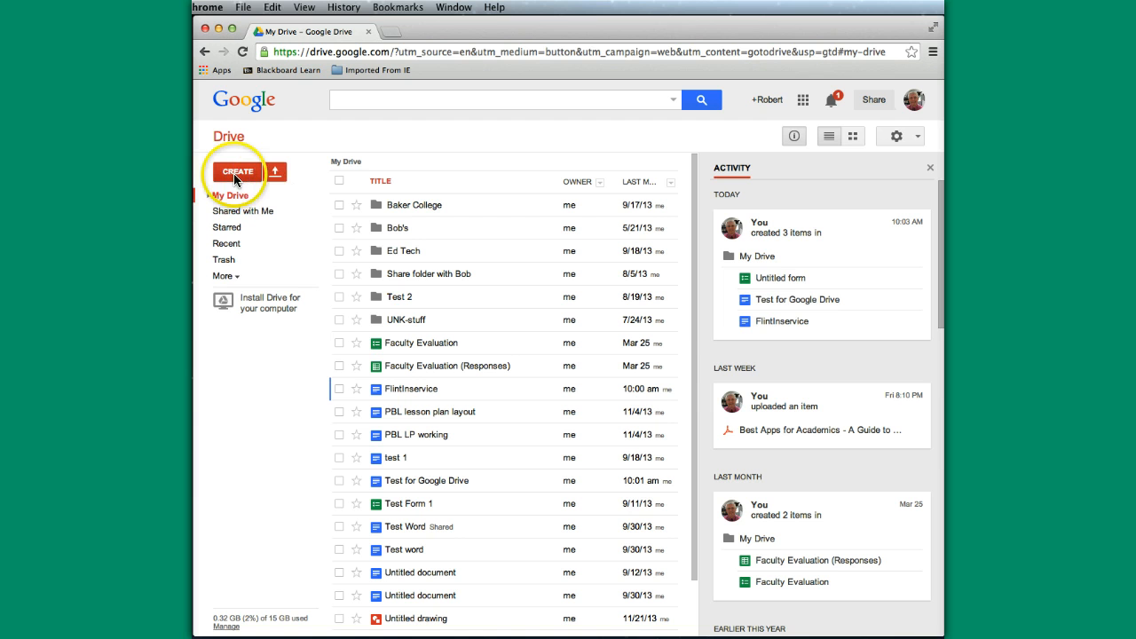
click(235, 175)
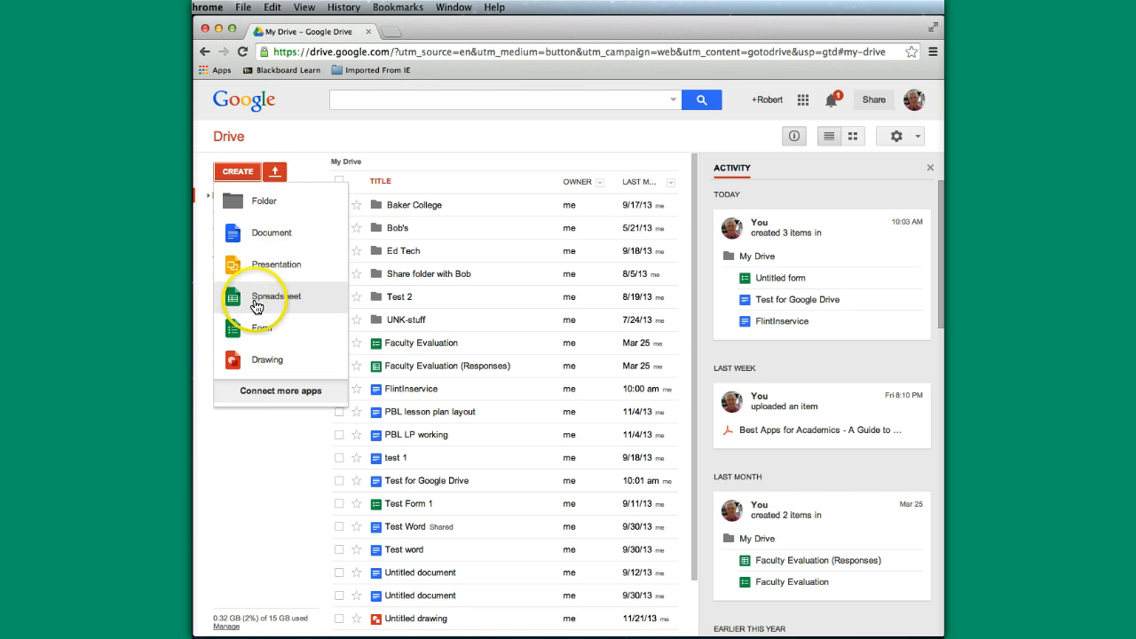
click(301, 151)
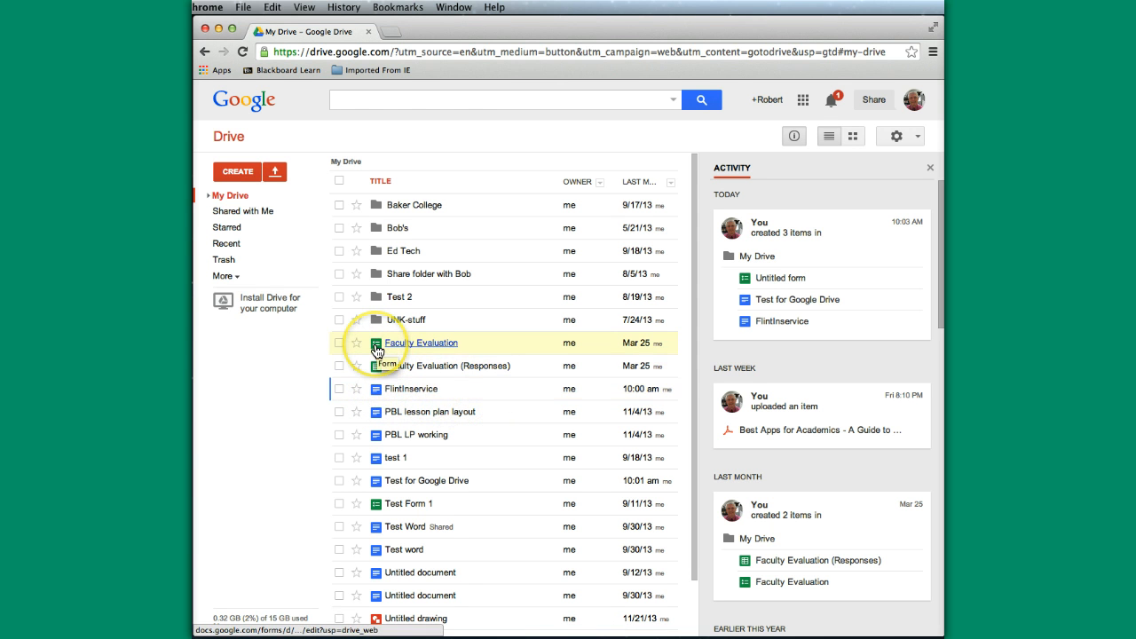
scroll(390, 537, down, 3)
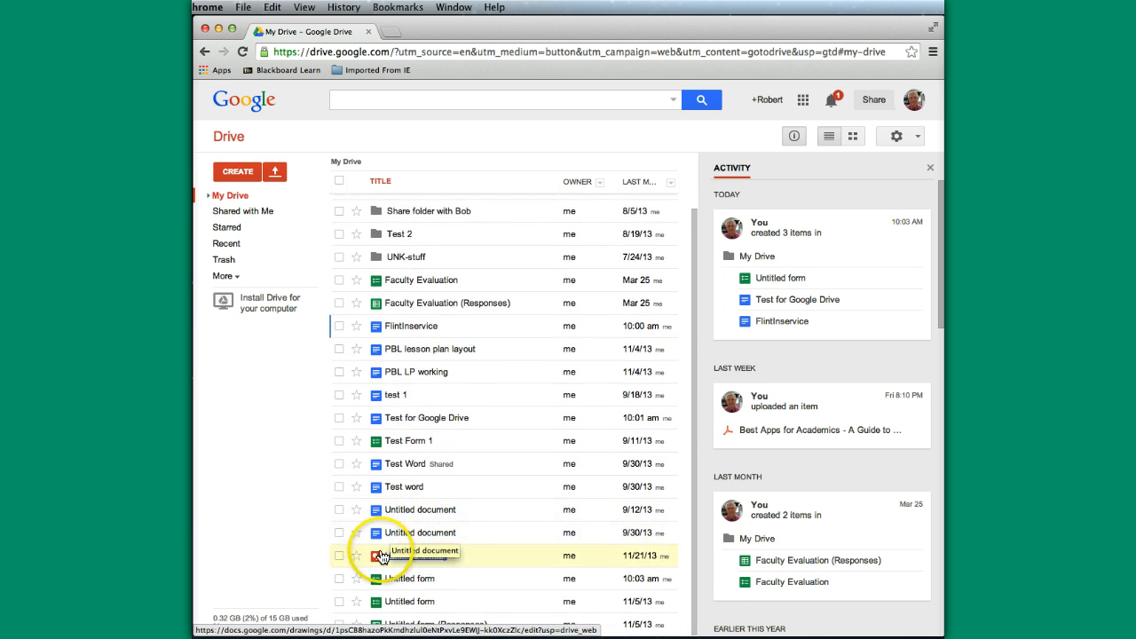
scroll(394, 550, up, 3)
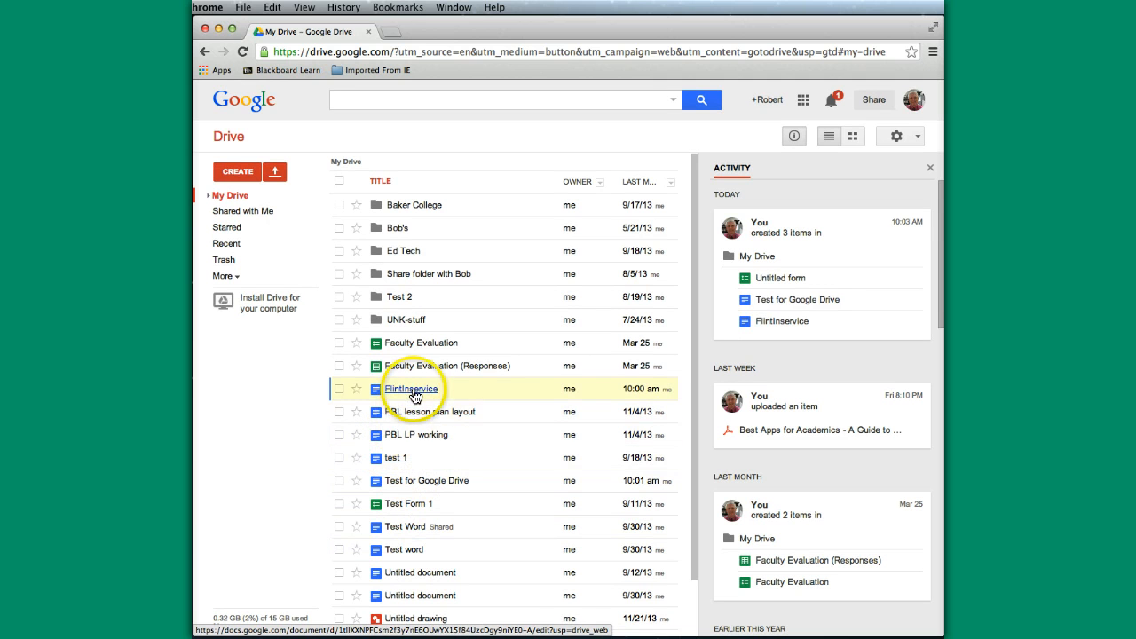
Step: From FlintInservice's context menu, go to Share > Email collaborators..
right_click(491, 388)
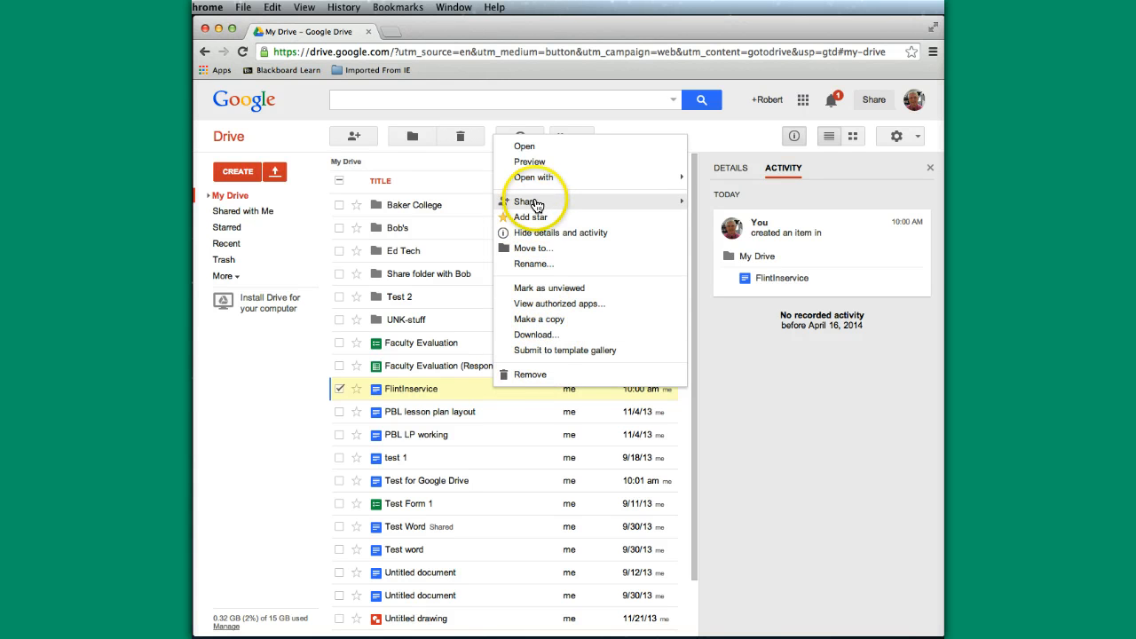
mouse_move(536, 206)
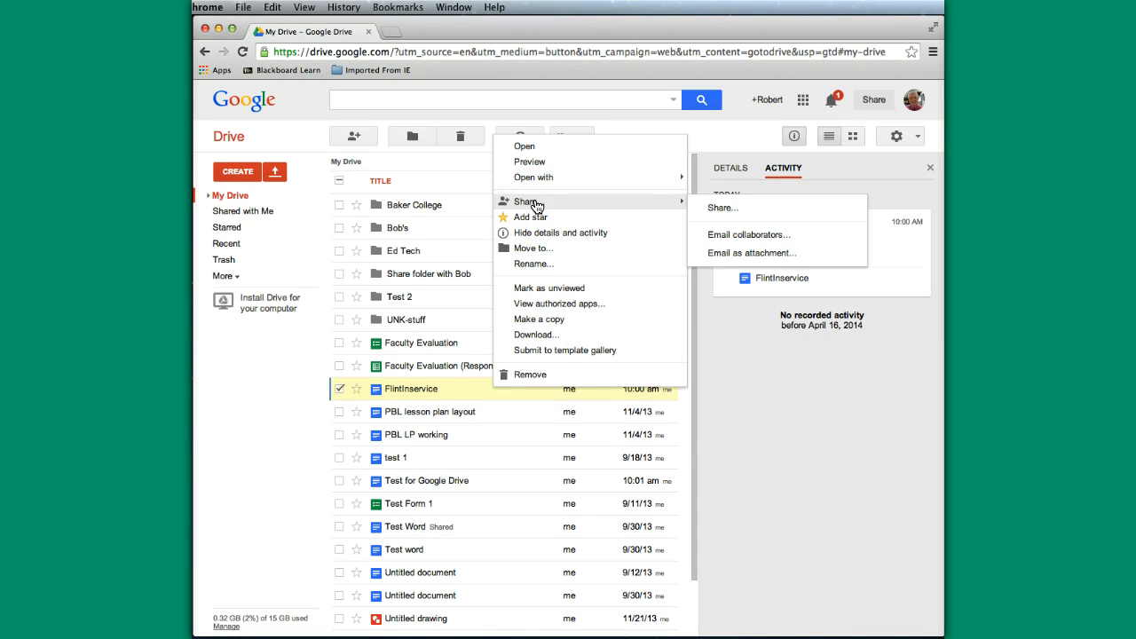
click(717, 238)
Step: Open FlintInservice's sharing settings and keep its visibility at Specific people
click(737, 236)
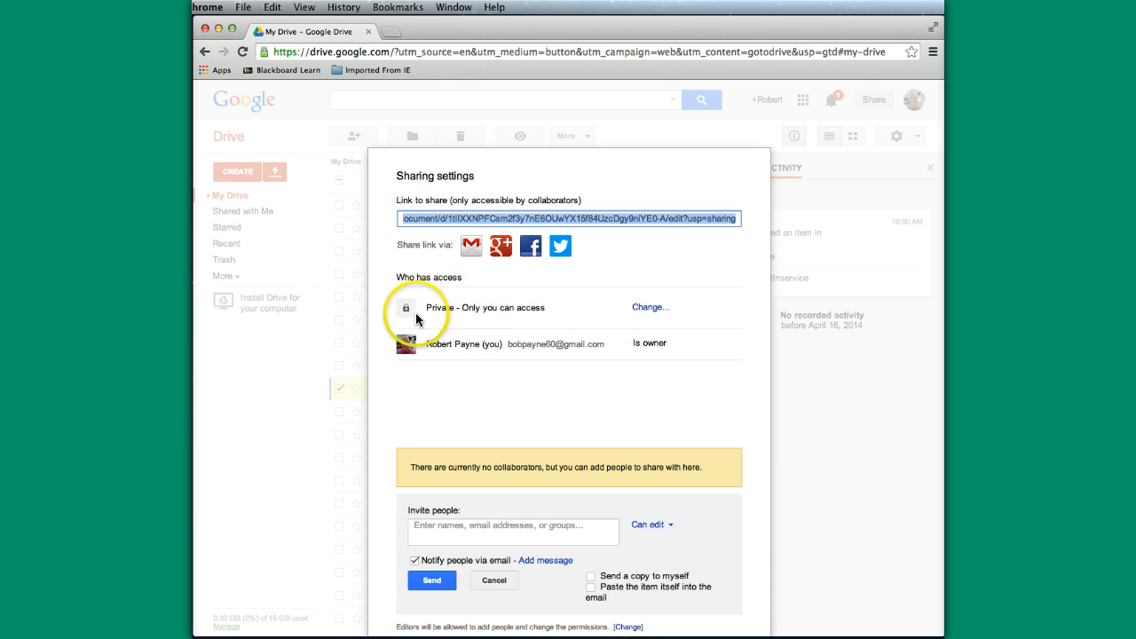
click(651, 307)
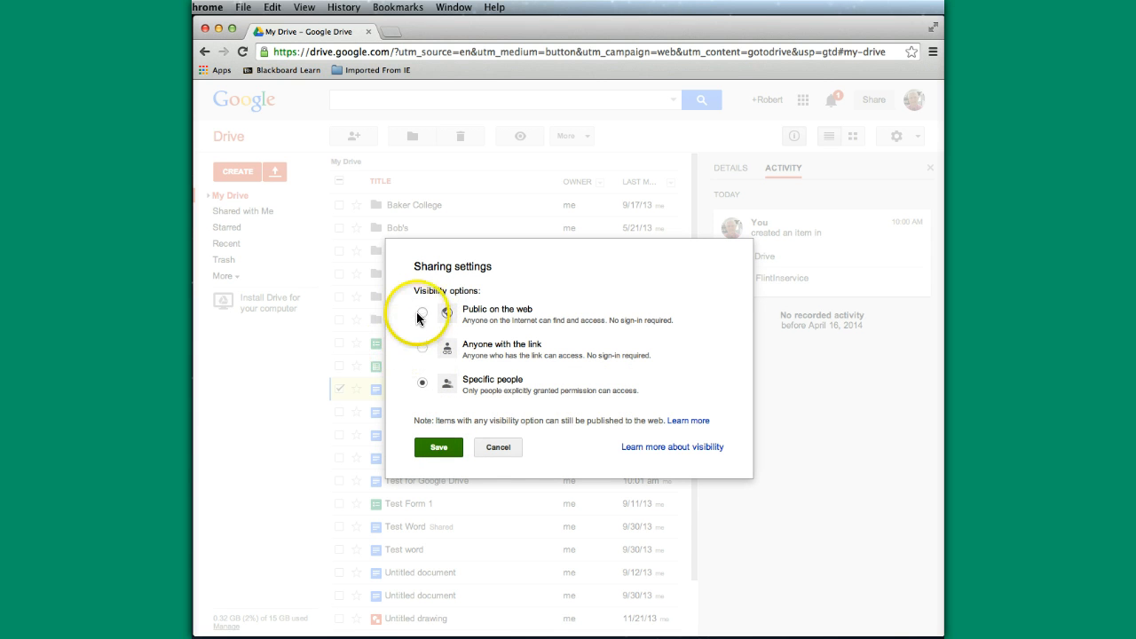
click(437, 450)
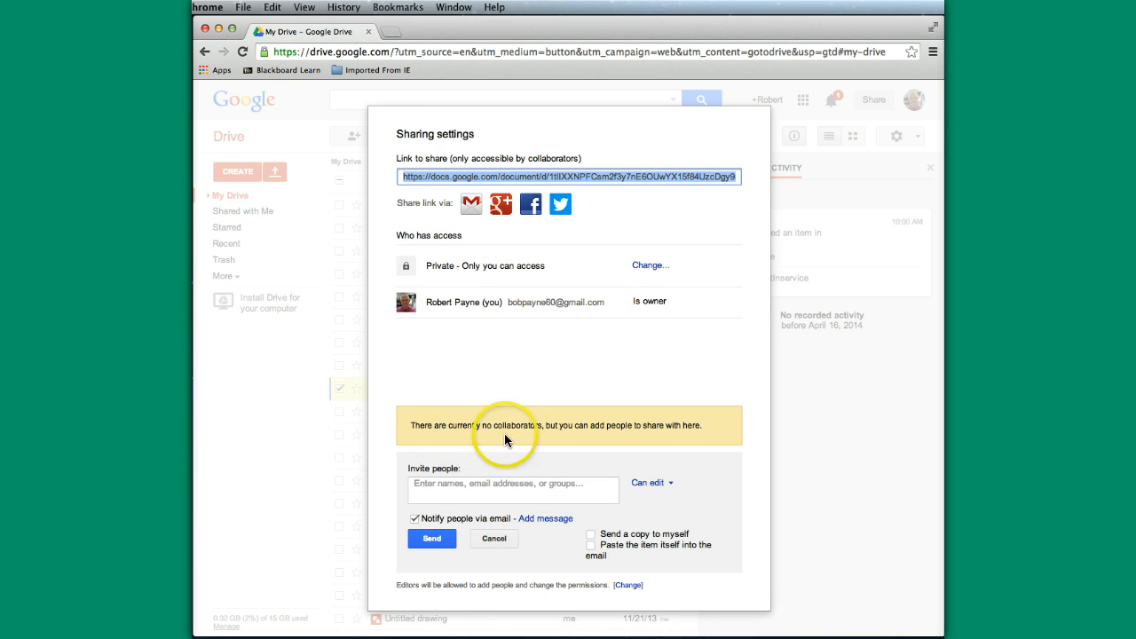
Step: Enter the two collaborators' e-mail addresses as invitees, fixing the second domain to .edu
click(450, 482)
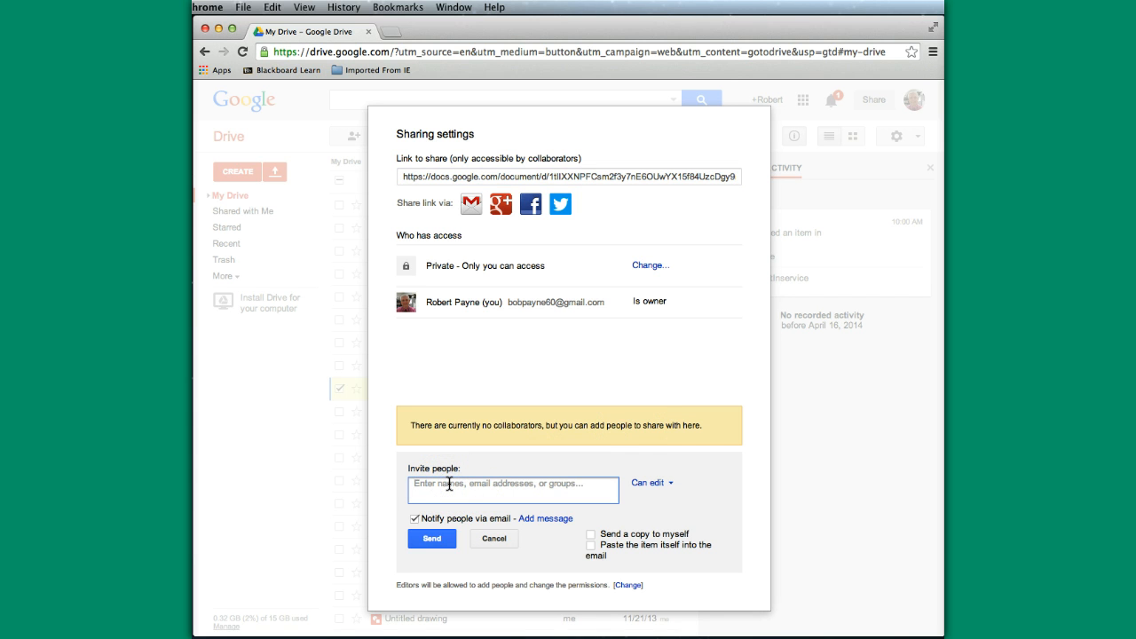
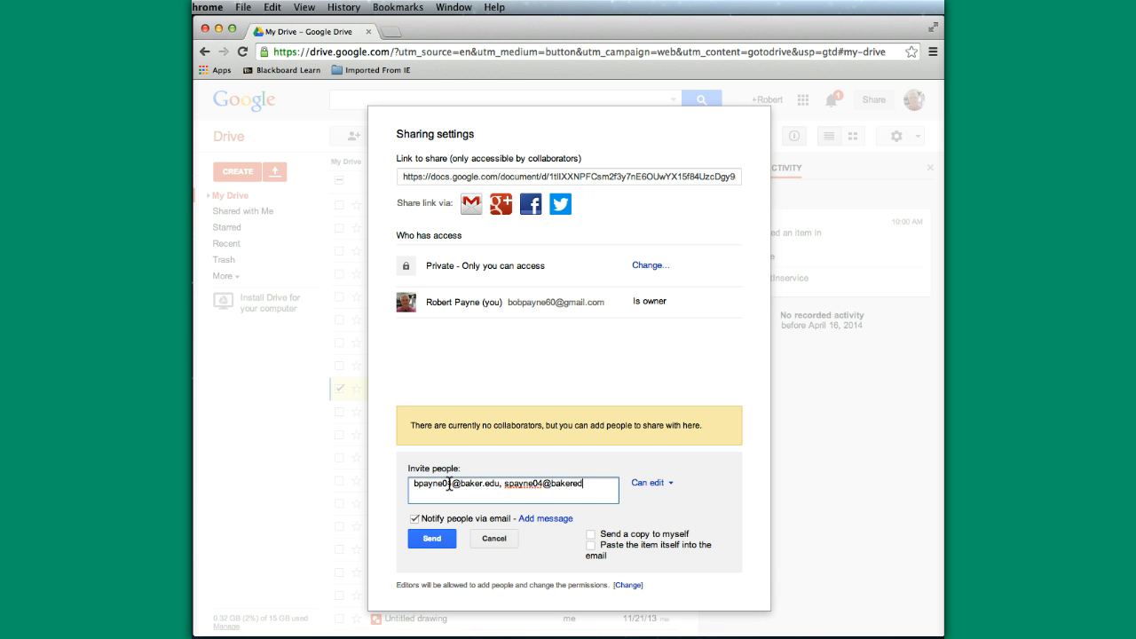
click(669, 486)
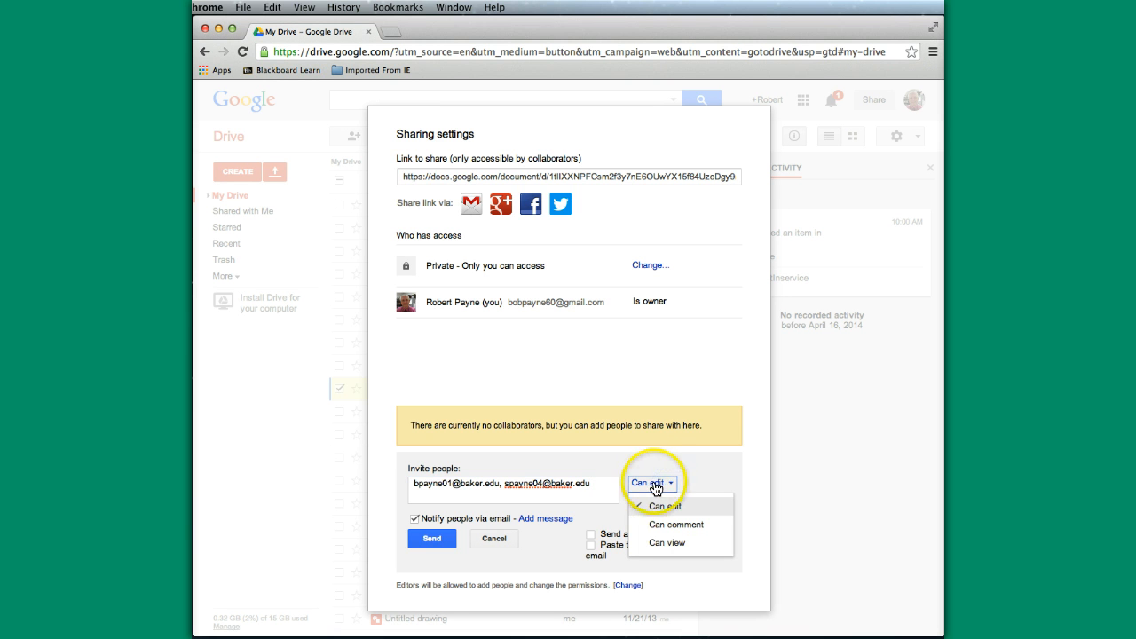
click(655, 543)
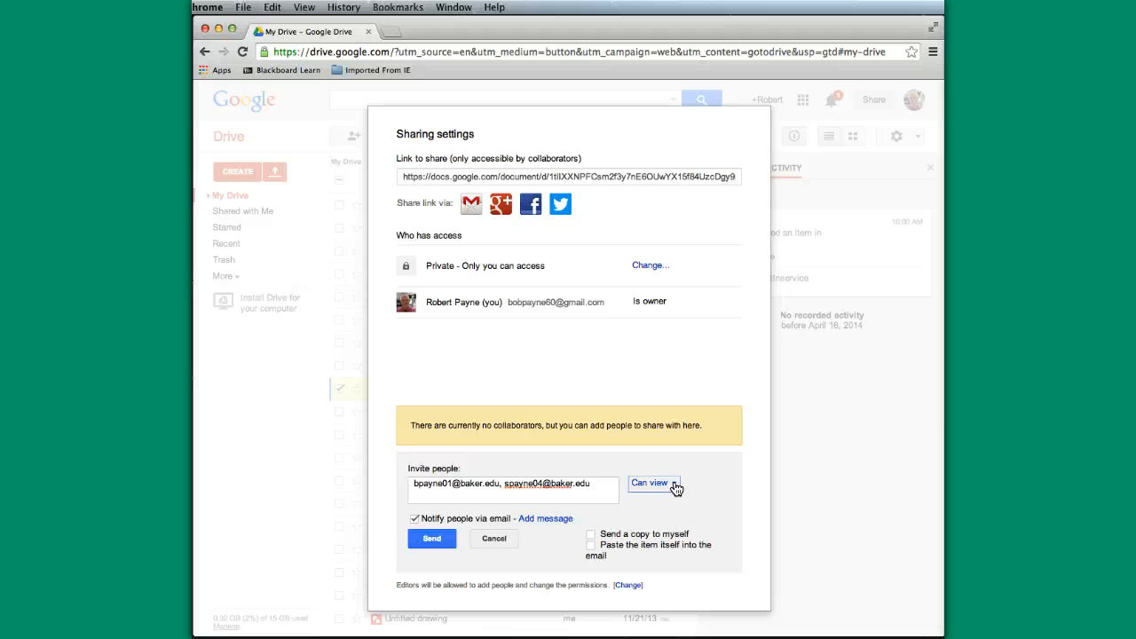
click(676, 487)
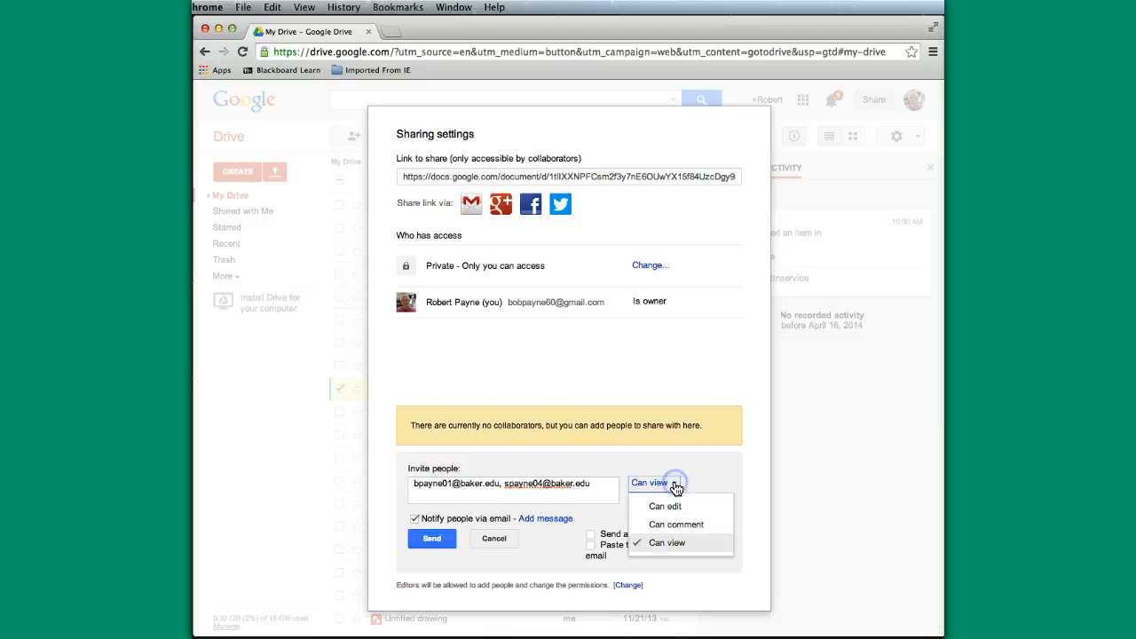
click(647, 525)
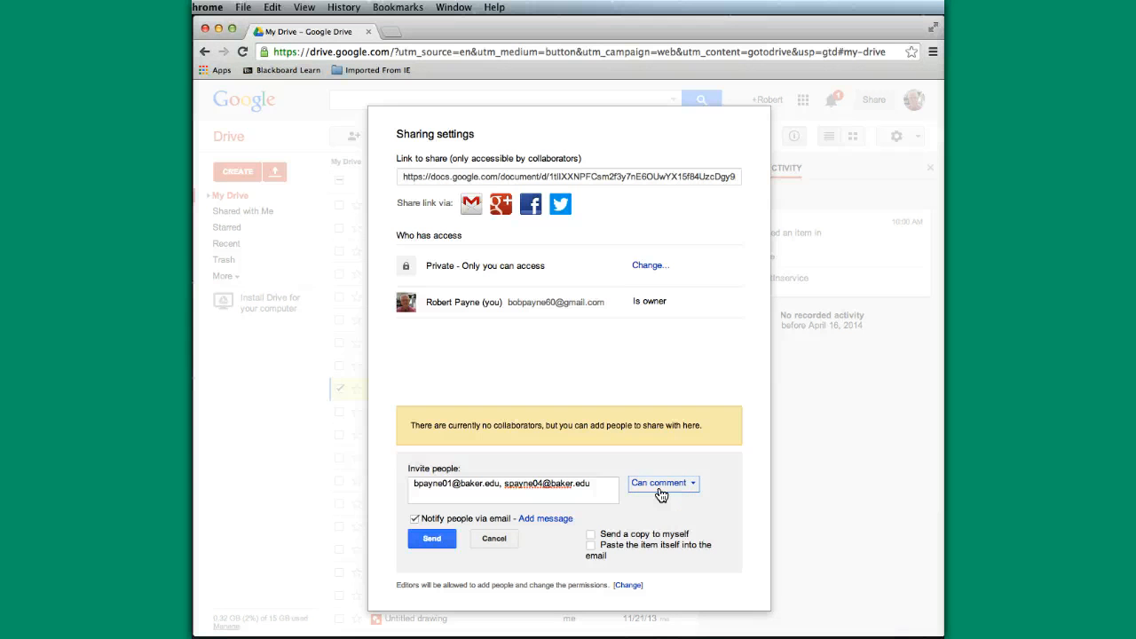
click(694, 486)
click(692, 489)
click(695, 486)
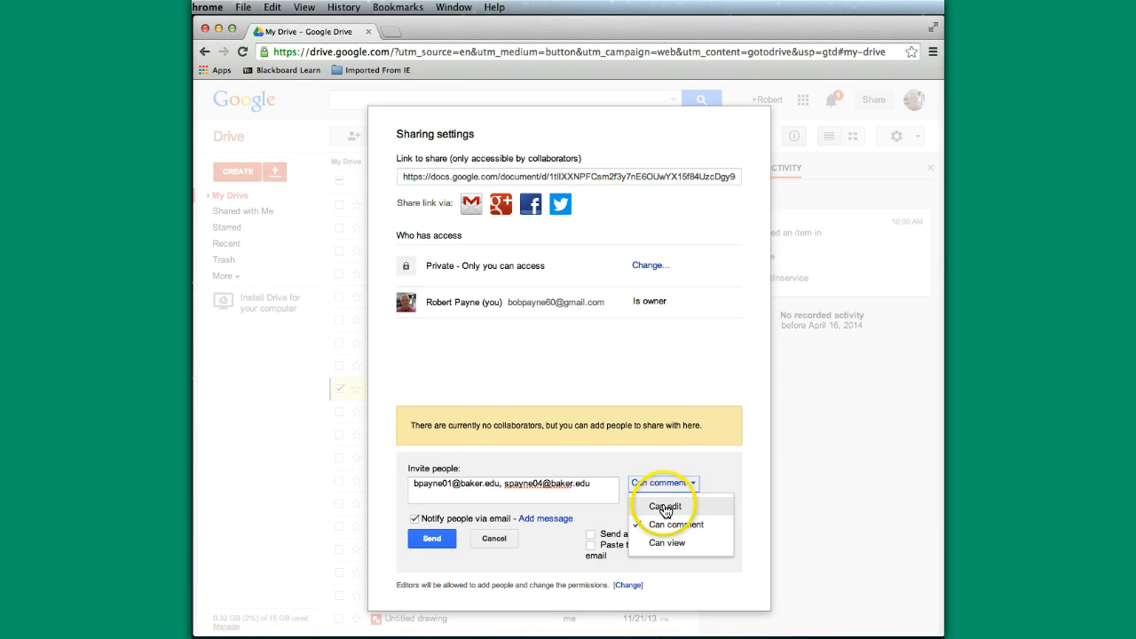
click(665, 506)
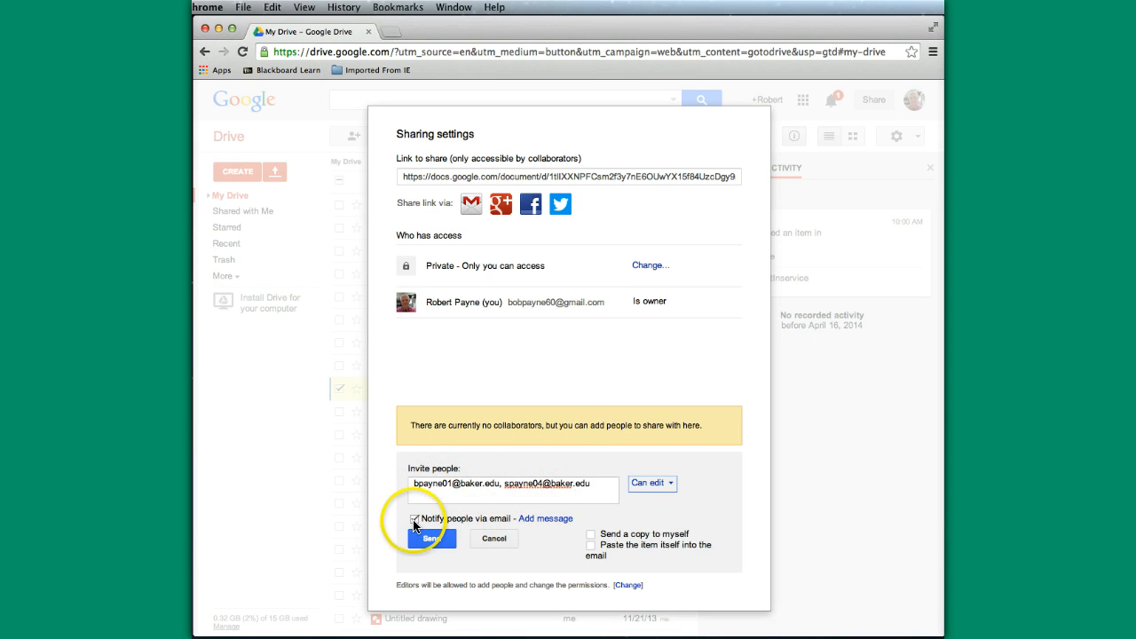
Step: Add the note 'Hello, here is the document I was referring to in our meeting today.'
click(543, 519)
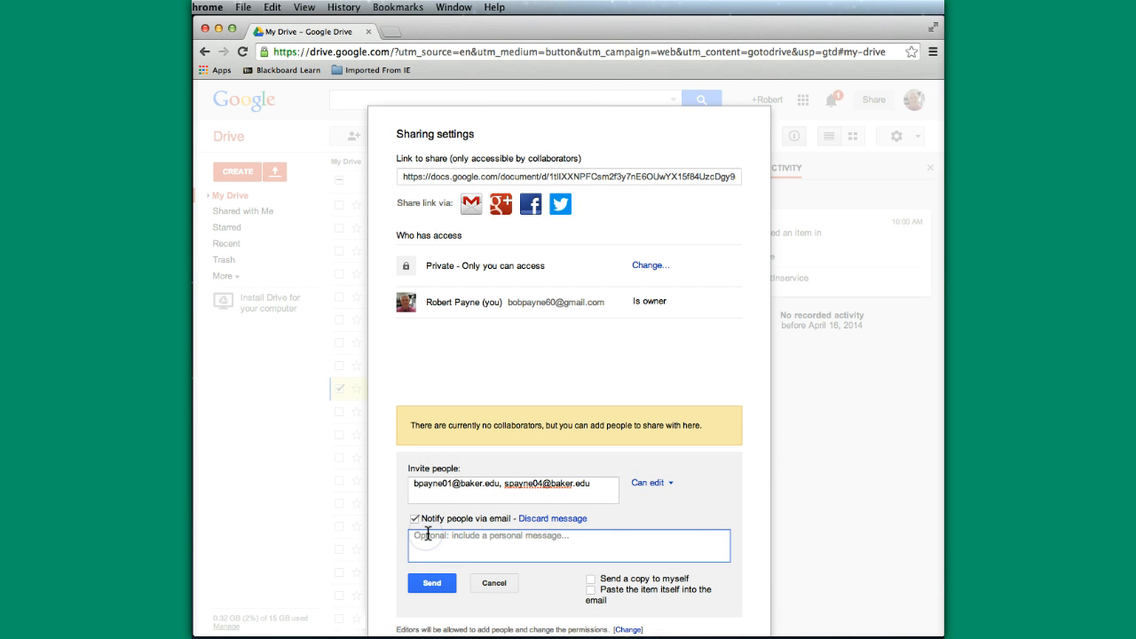
text(Hello, here i)
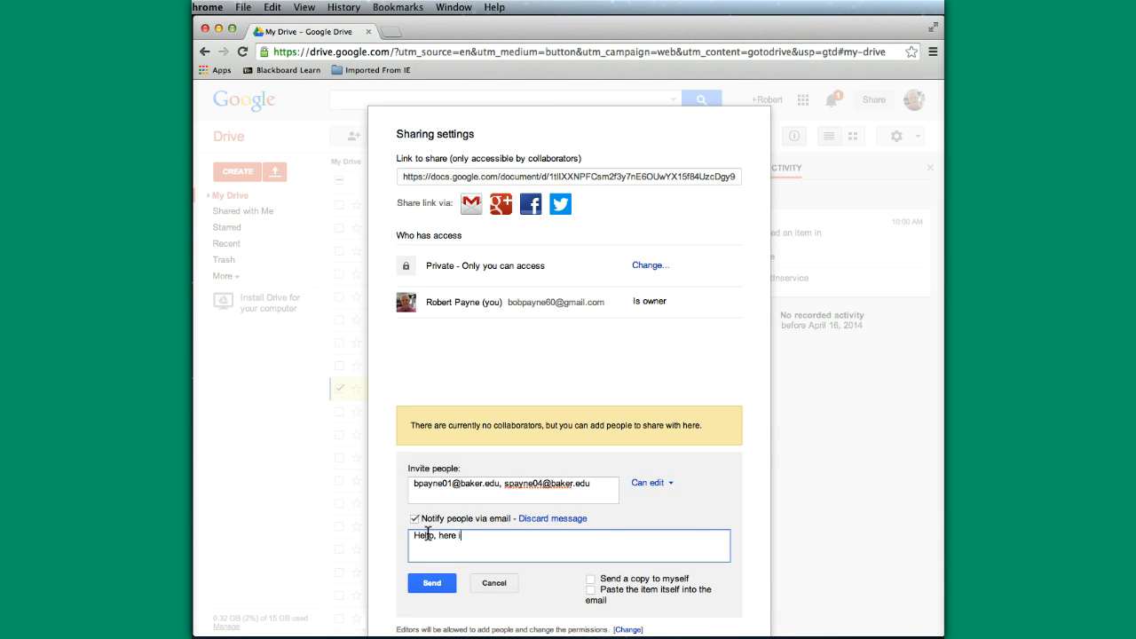
text(s the document I was referring to in our meetin)
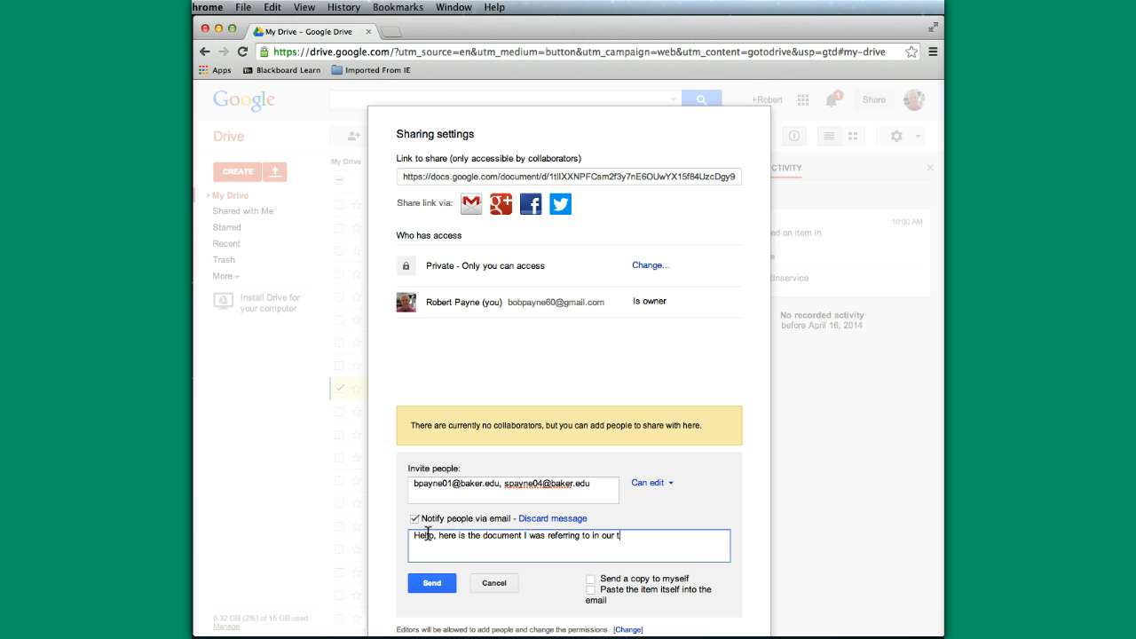
text(g today.)
click(592, 579)
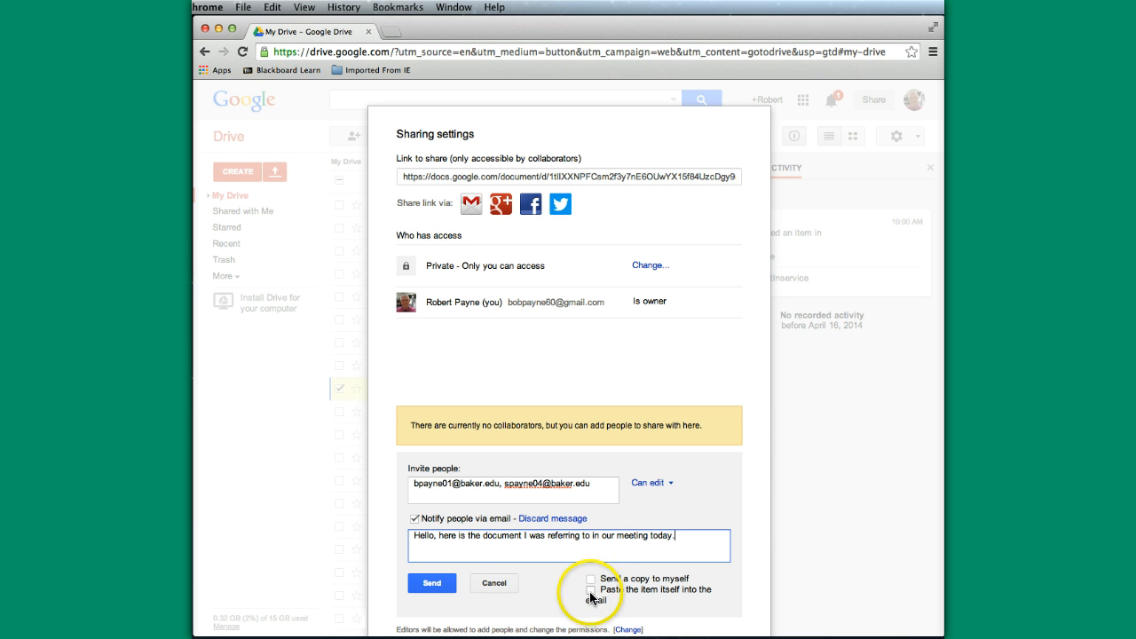
Step: Send the invitations and leave the second collaborator's permission at Can edit
click(435, 592)
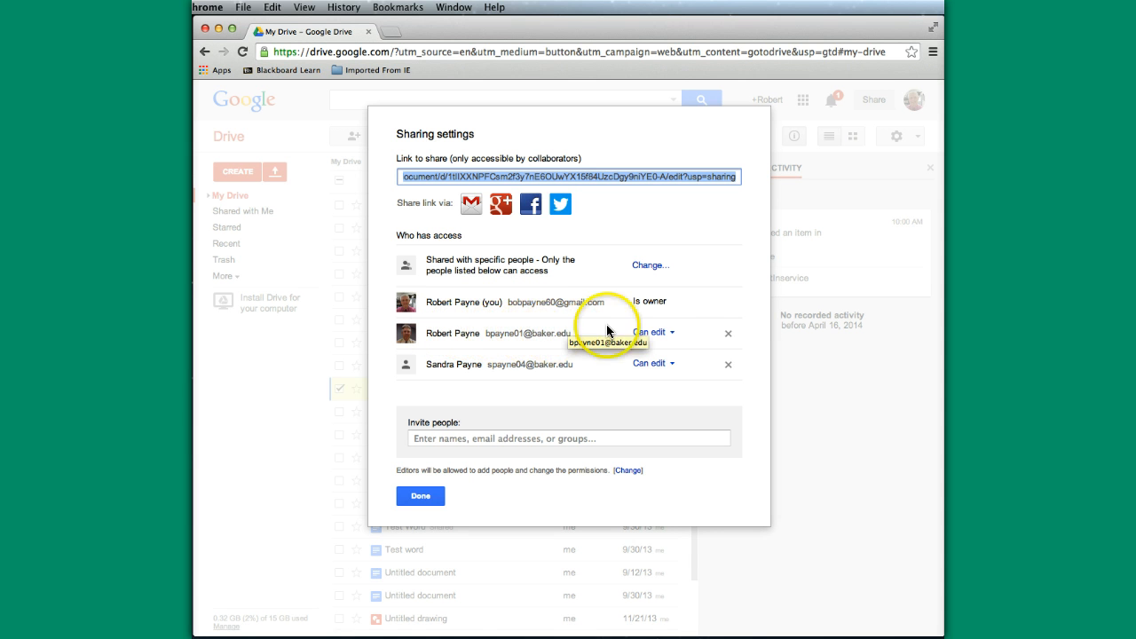
click(673, 367)
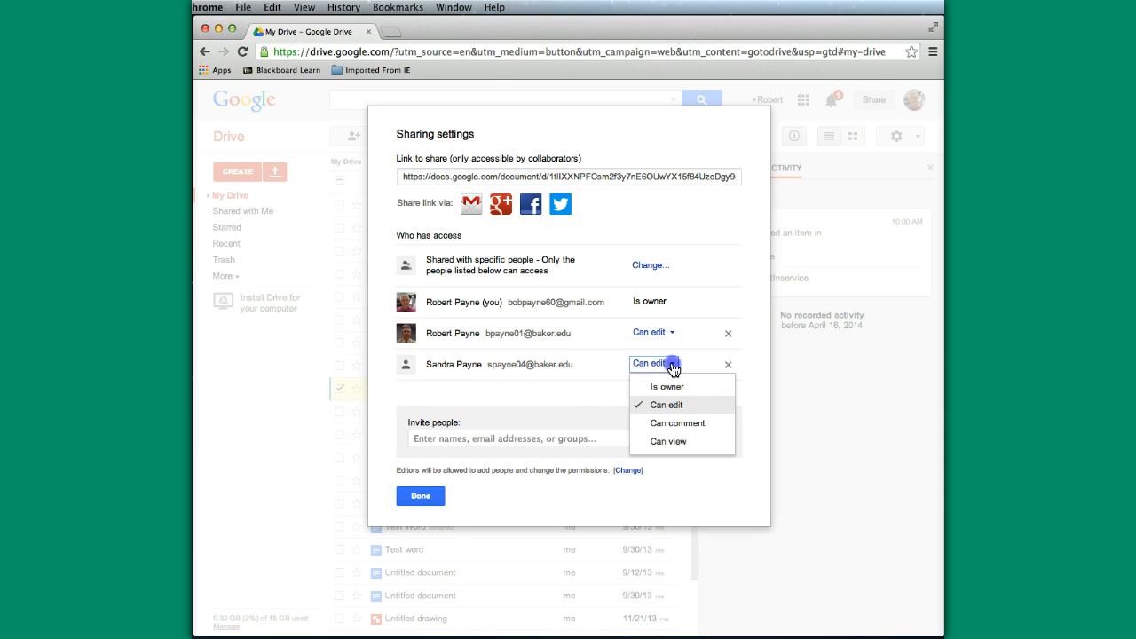
click(673, 368)
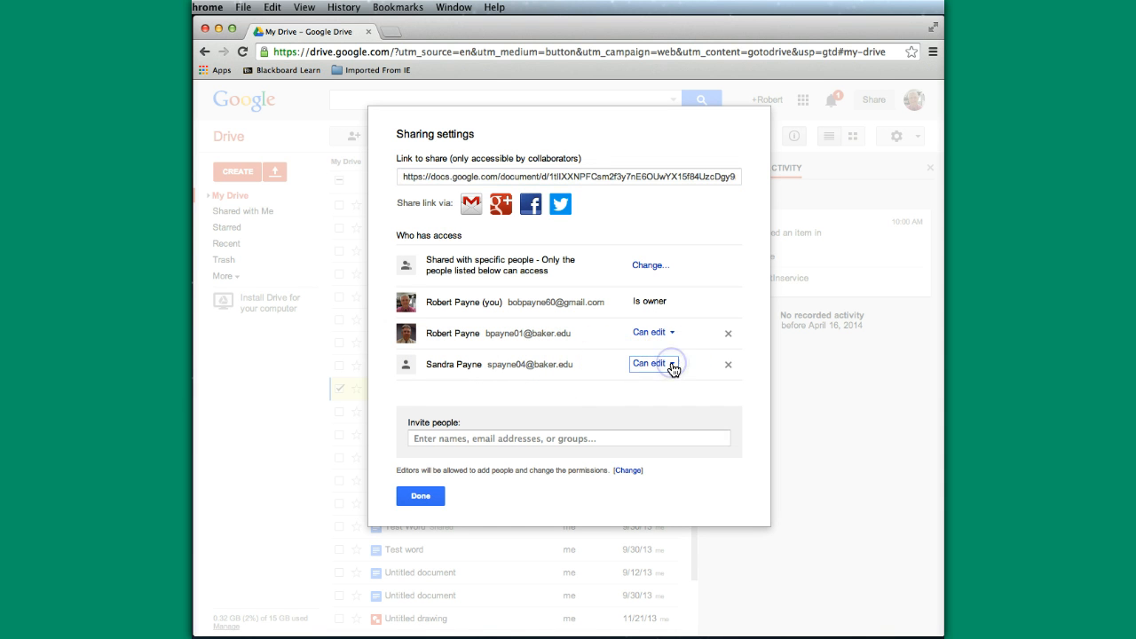
click(728, 367)
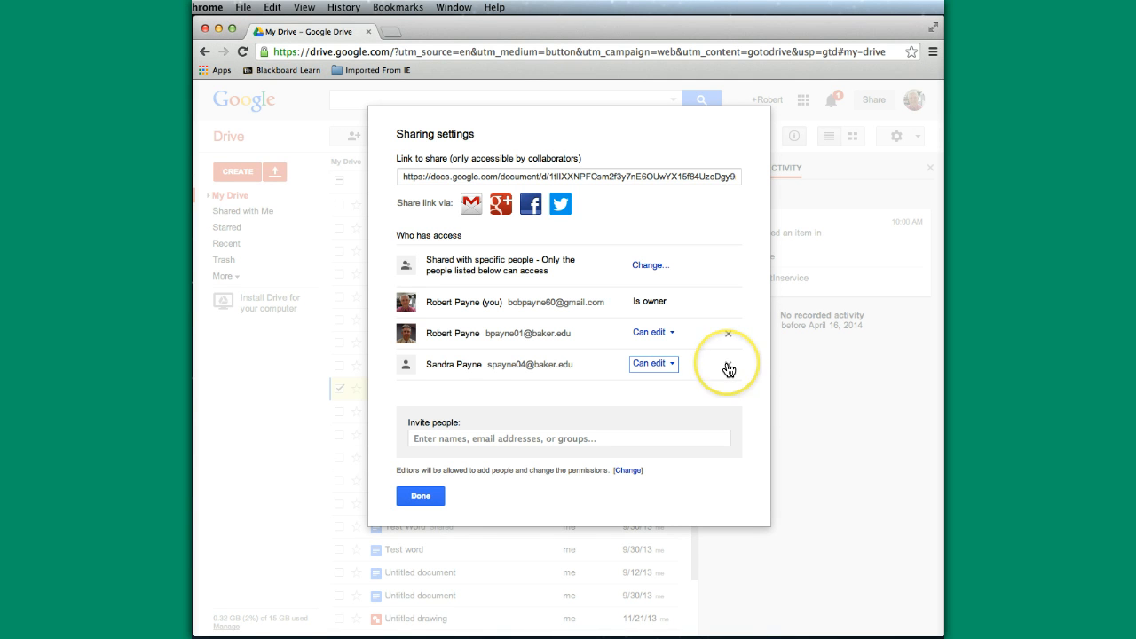
click(647, 366)
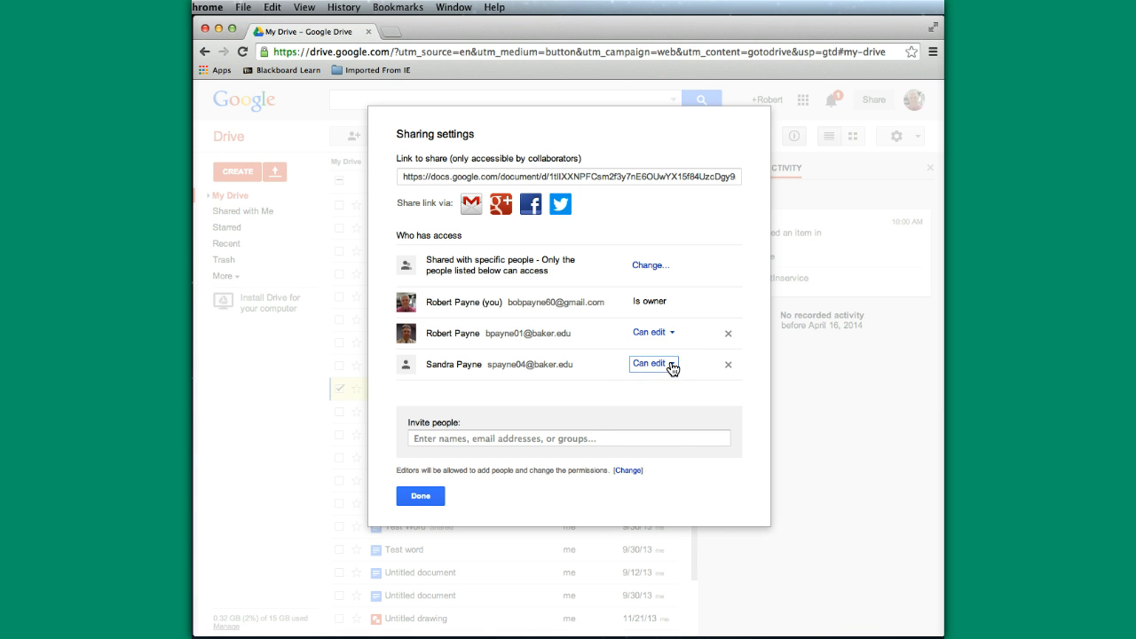
click(672, 368)
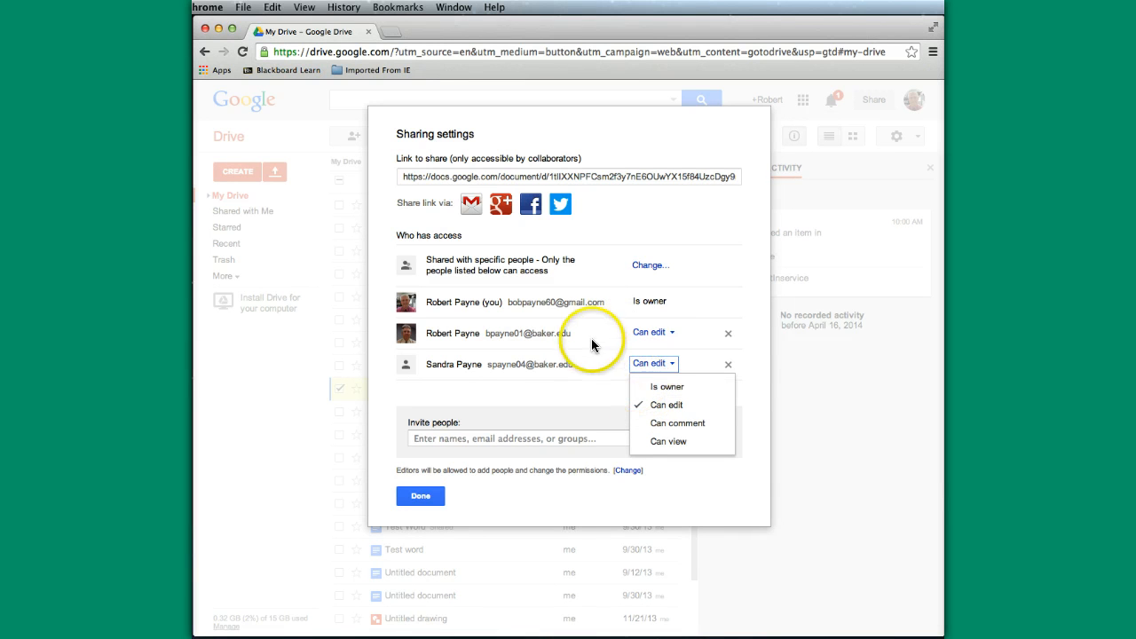
click(660, 393)
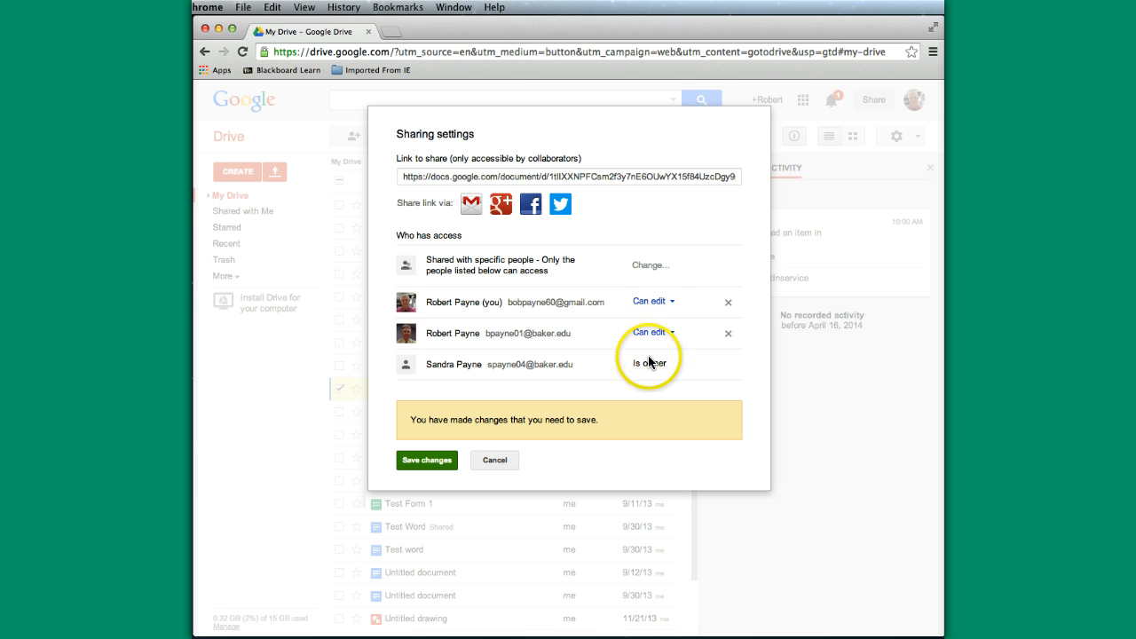
click(493, 460)
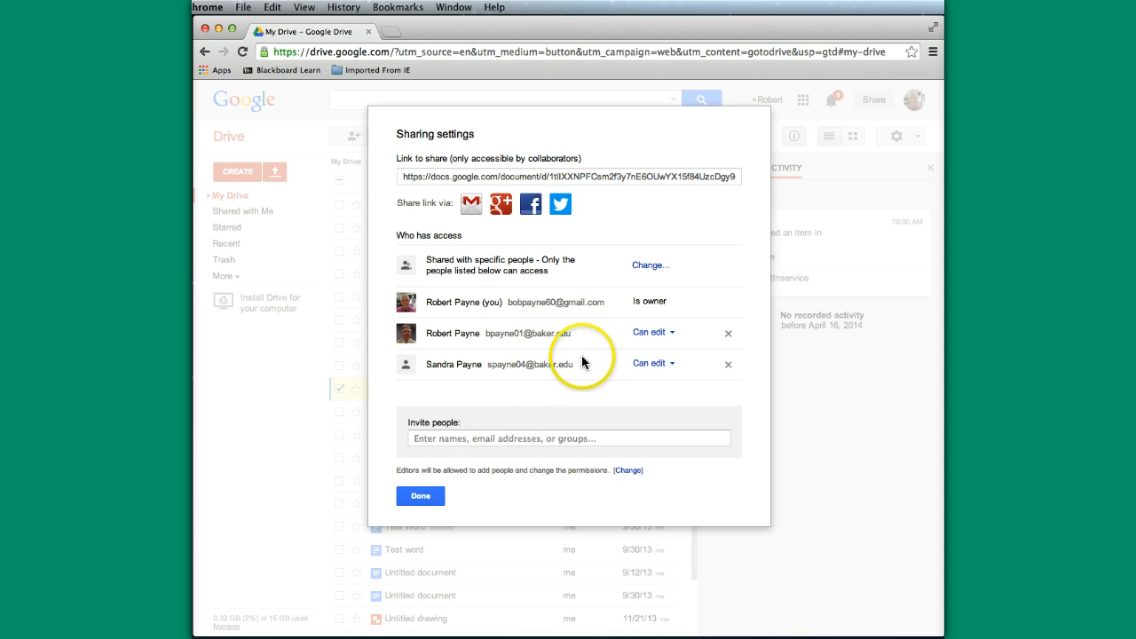
Step: Invite a third person's e-mail address with Can view access, send it, and close sharing settings
click(417, 439)
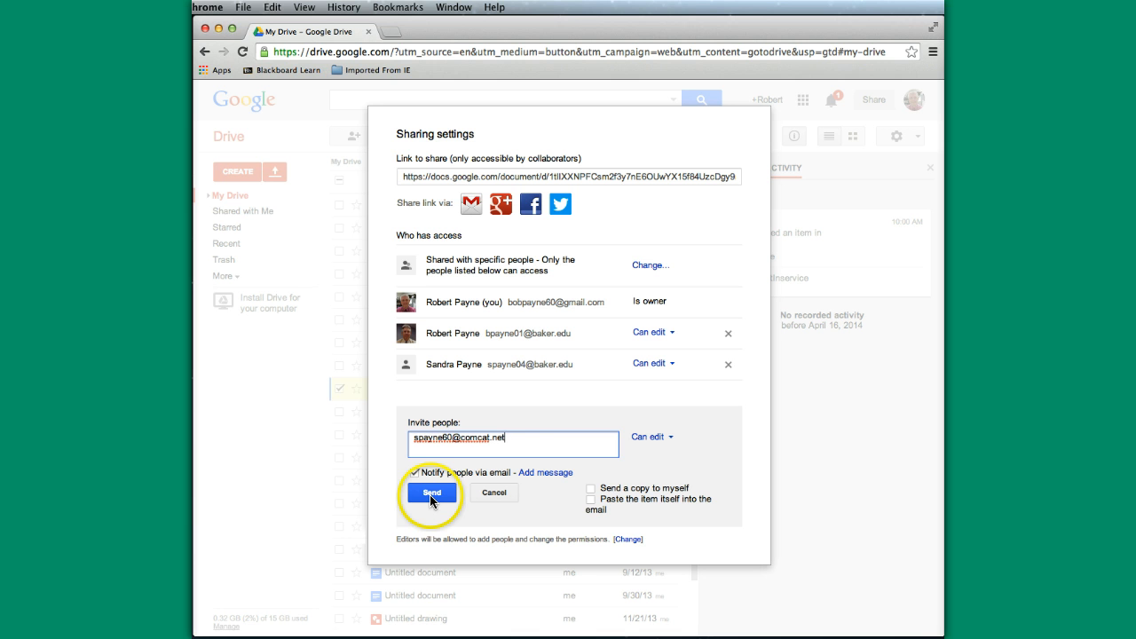
click(661, 437)
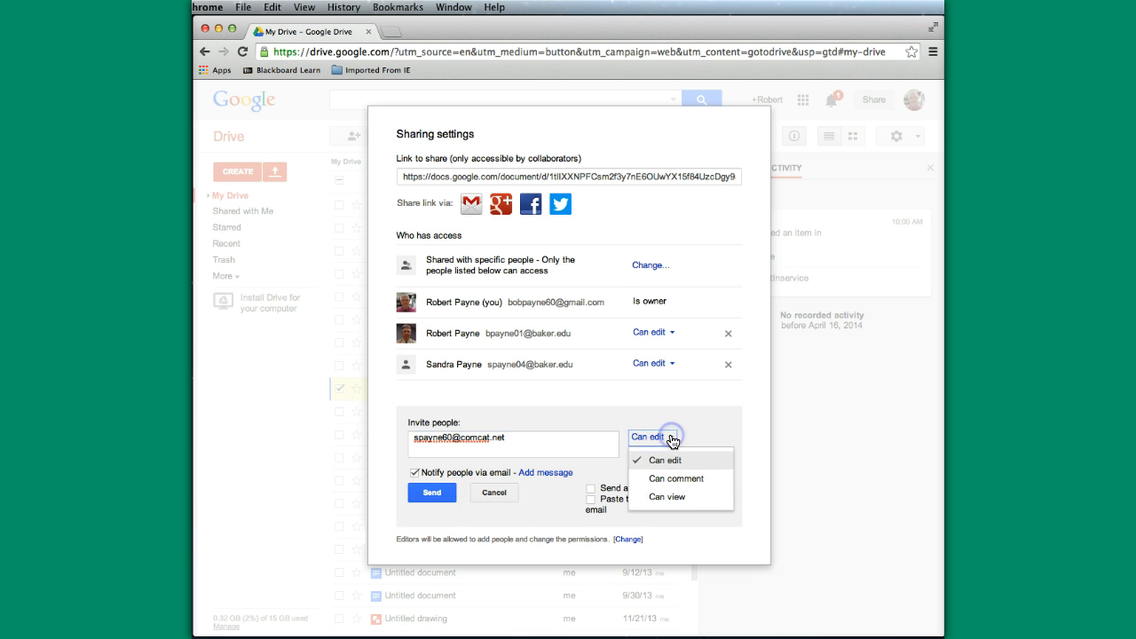
click(656, 497)
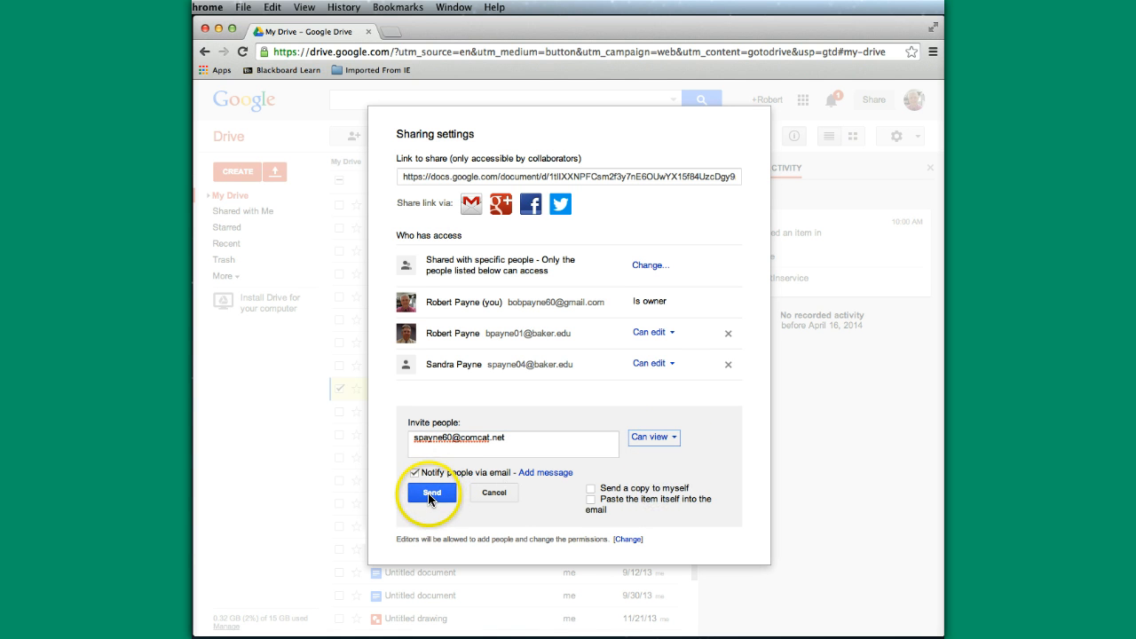
click(429, 492)
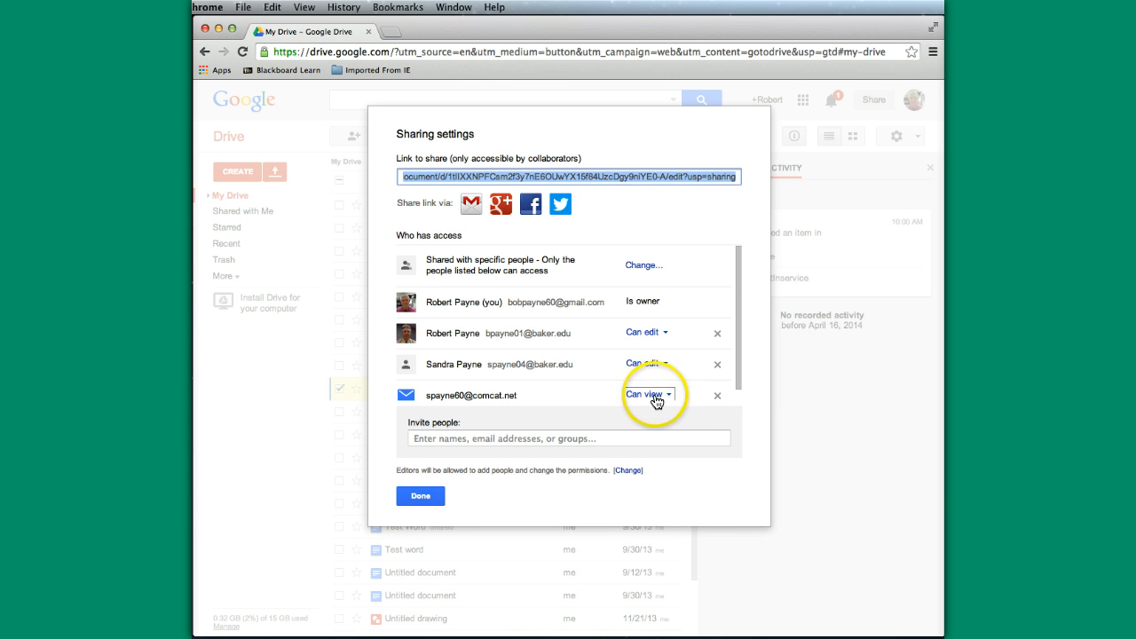
click(421, 496)
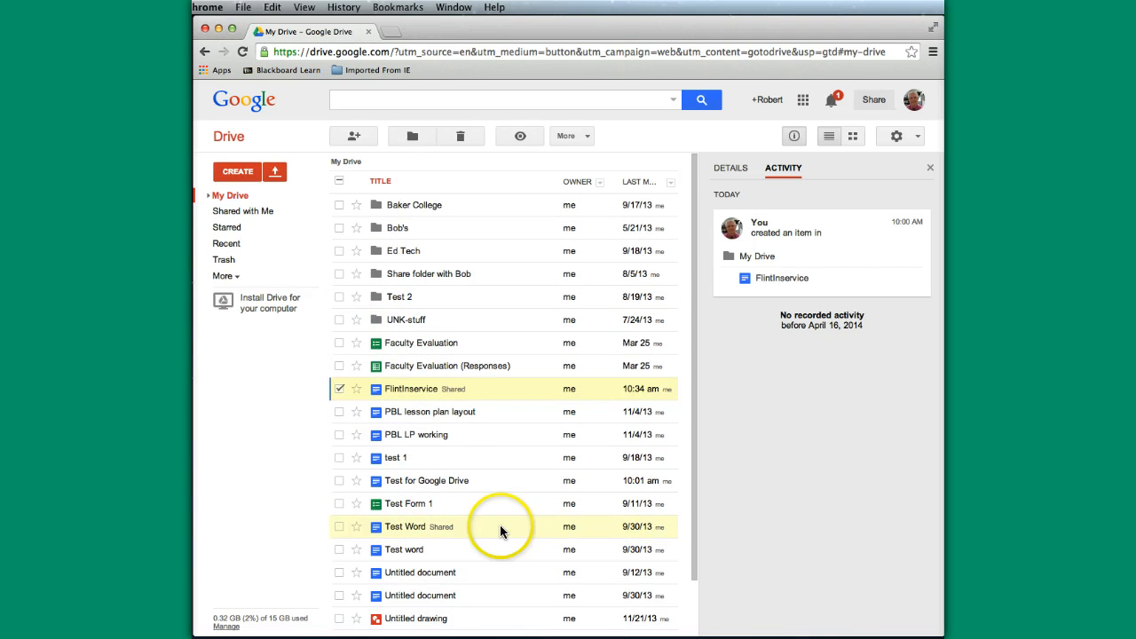
scroll(514, 492, down, 1)
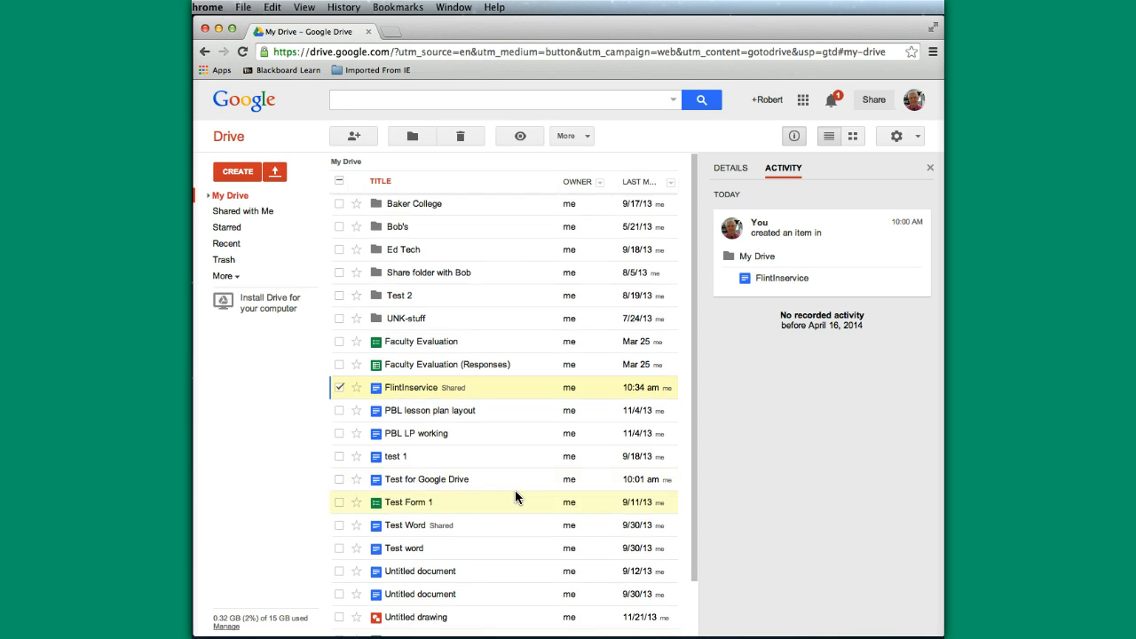
click(238, 196)
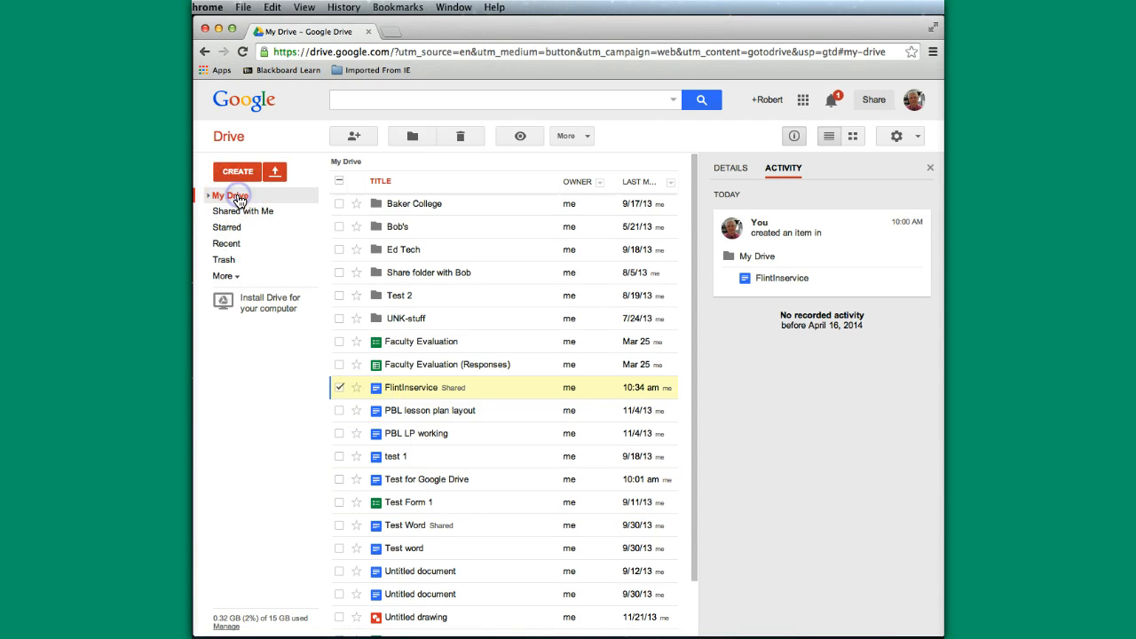
scroll(510, 535, down, 2)
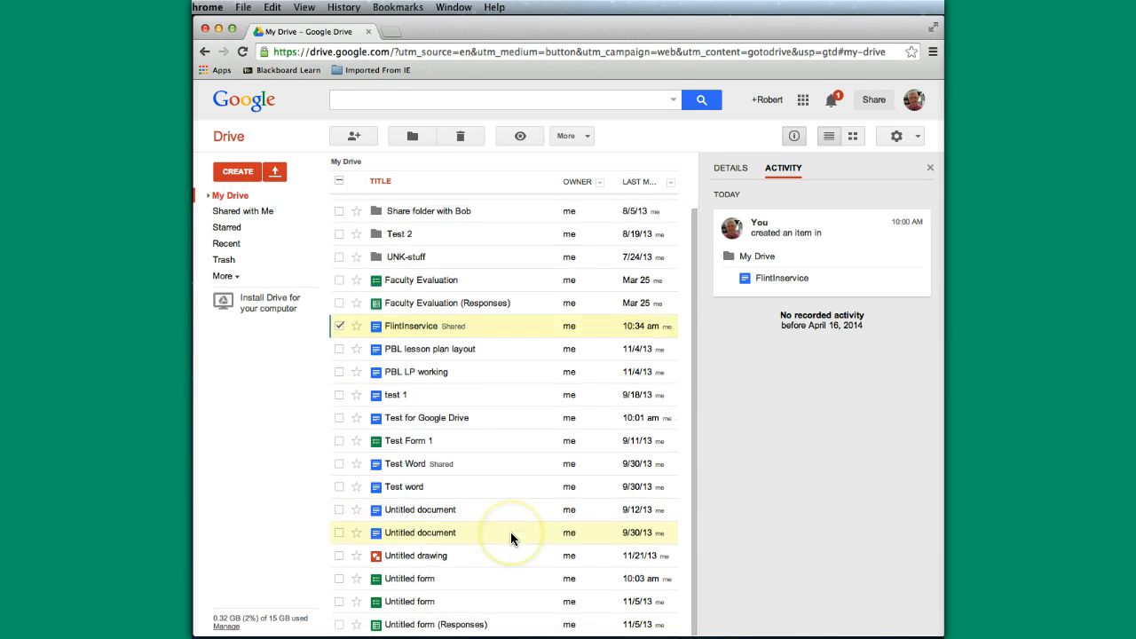
scroll(510, 535, up, 3)
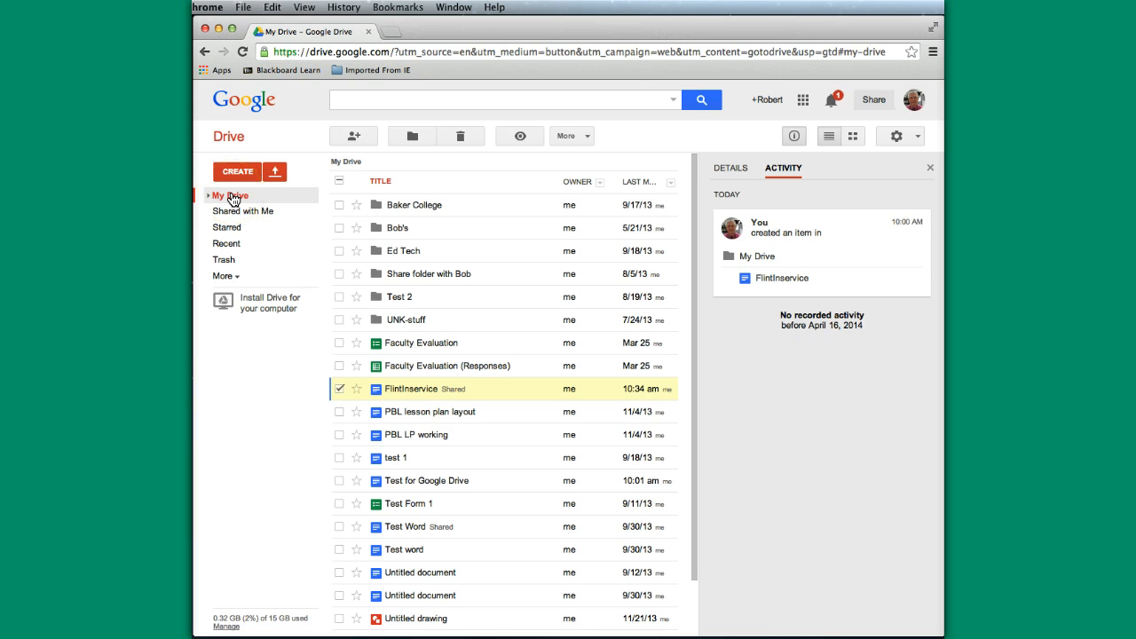
click(242, 210)
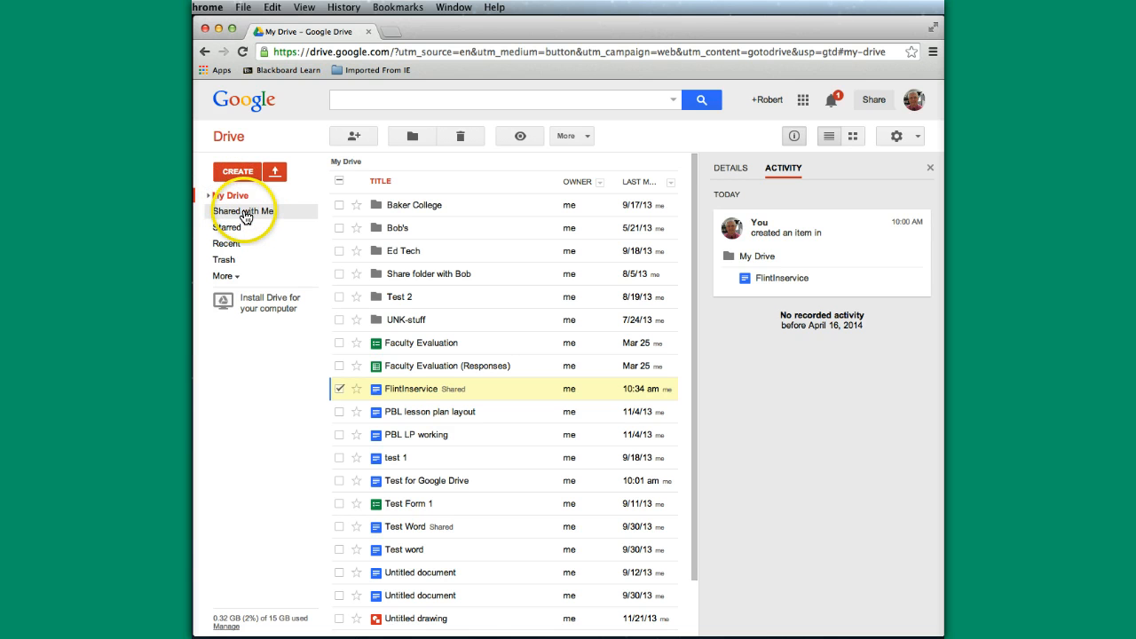
Step: Browse the shared edtech Camp Baker College Flint (August 2014) folder, then return to My Drive
click(245, 213)
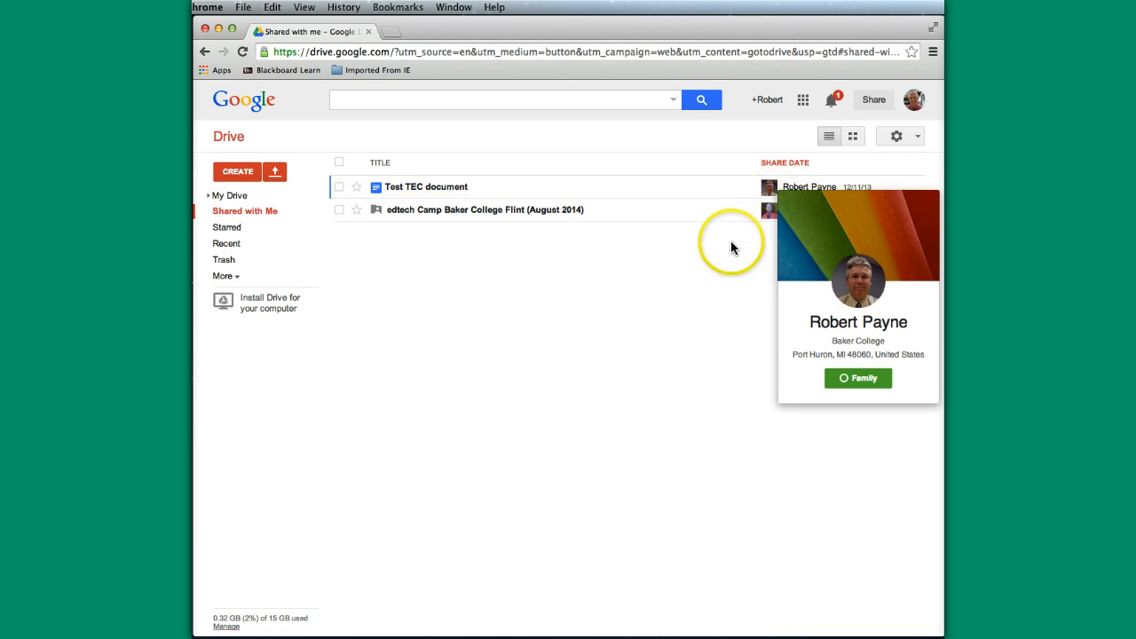
mouse_move(818, 209)
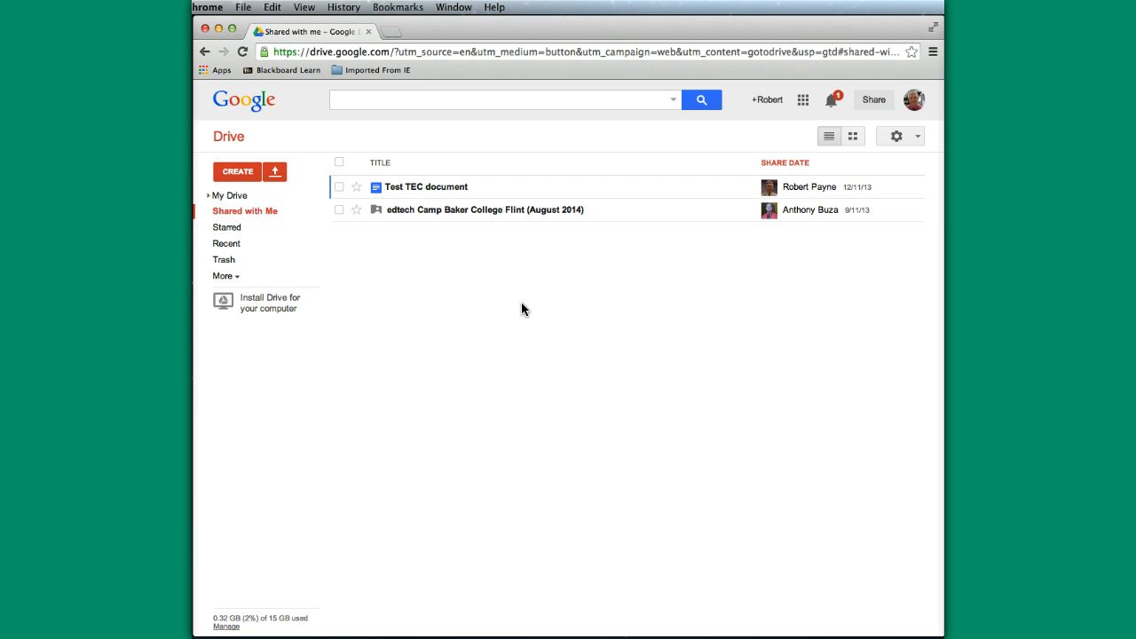
click(451, 209)
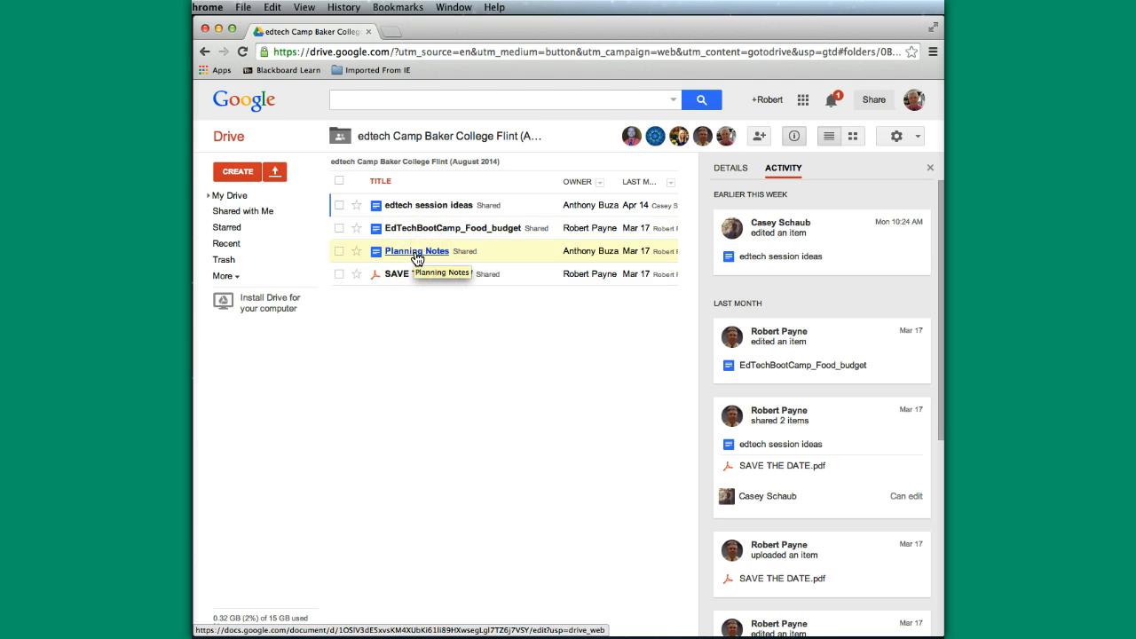
click(230, 213)
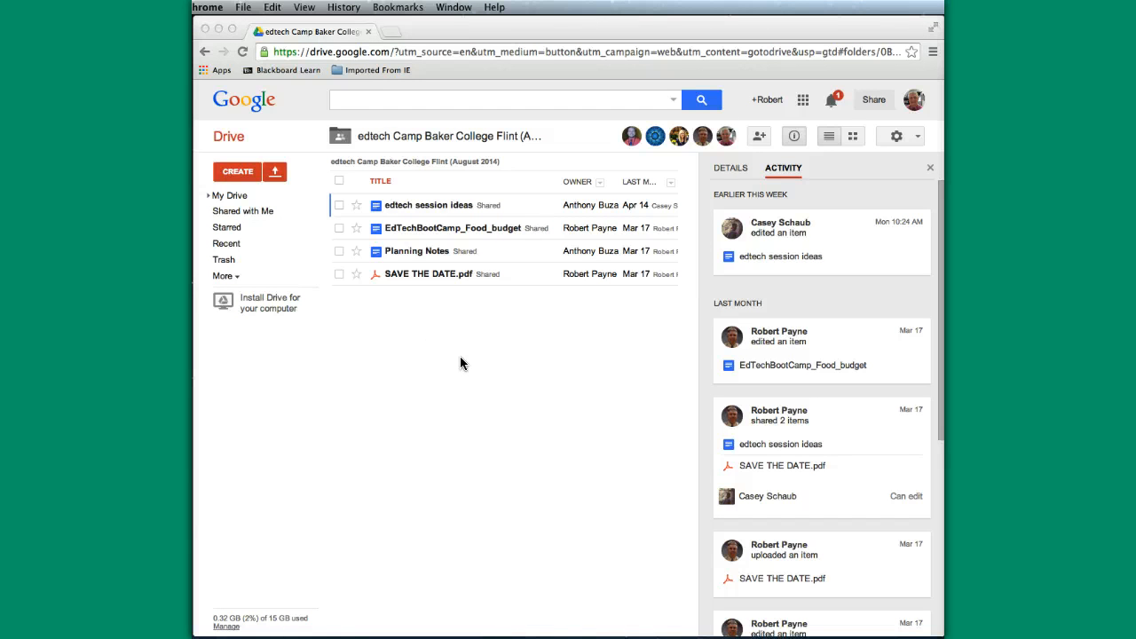
click(229, 197)
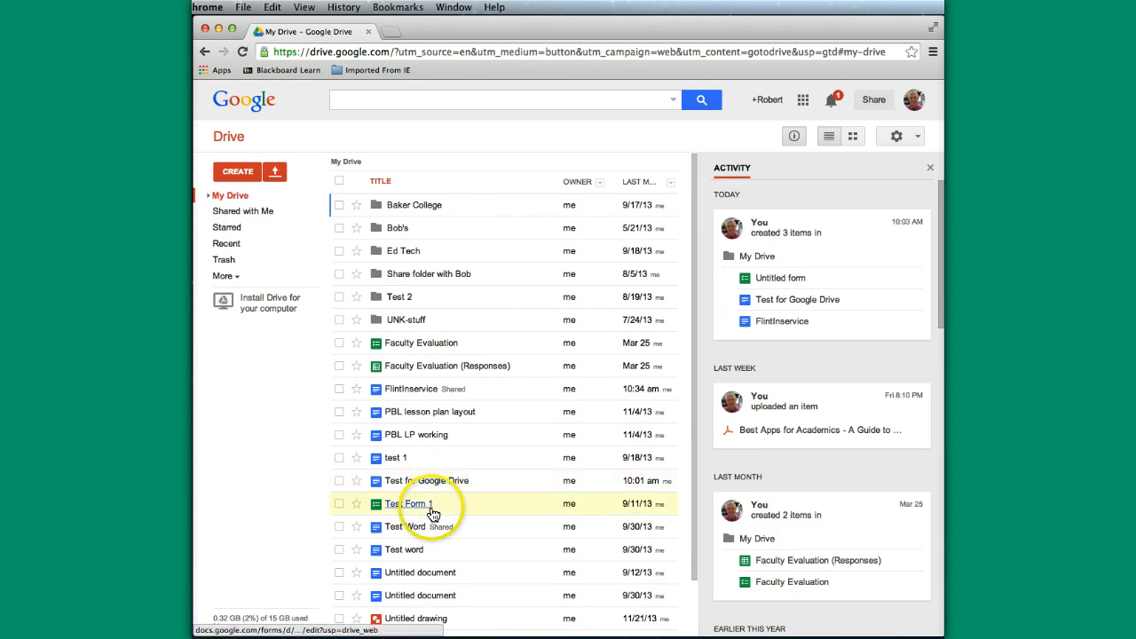
Step: Create a new My Drive folder named 'Google Test Items - Training' from the CREATE menu
scroll(433, 514, down, 2)
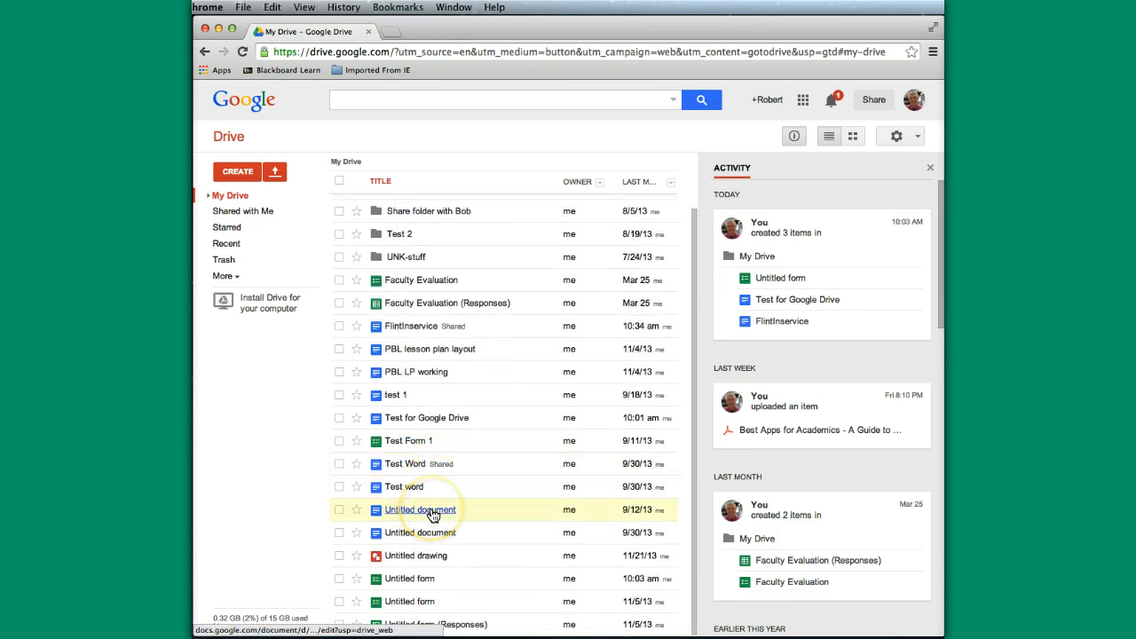
scroll(432, 514, up, 2)
scroll(417, 526, down, 2)
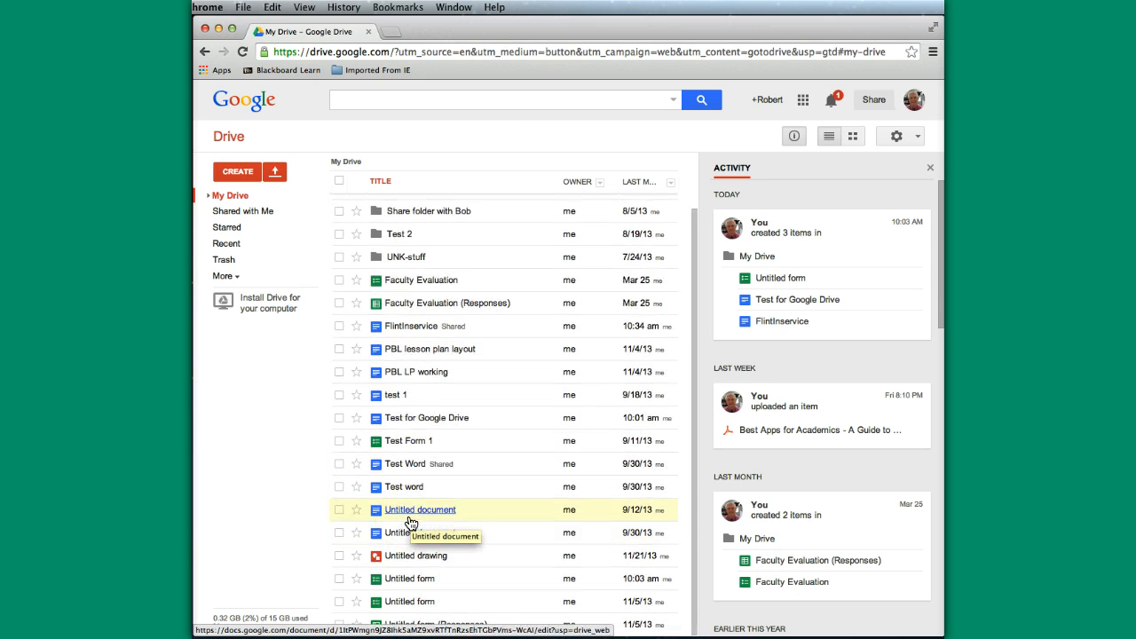
scroll(410, 521, up, 2)
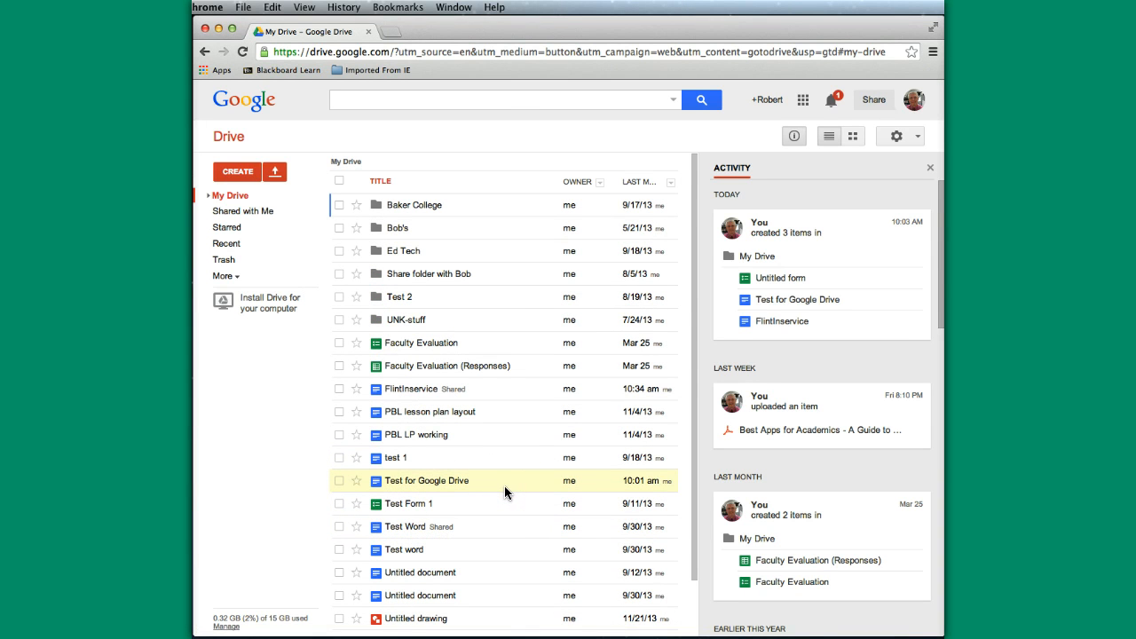
click(237, 174)
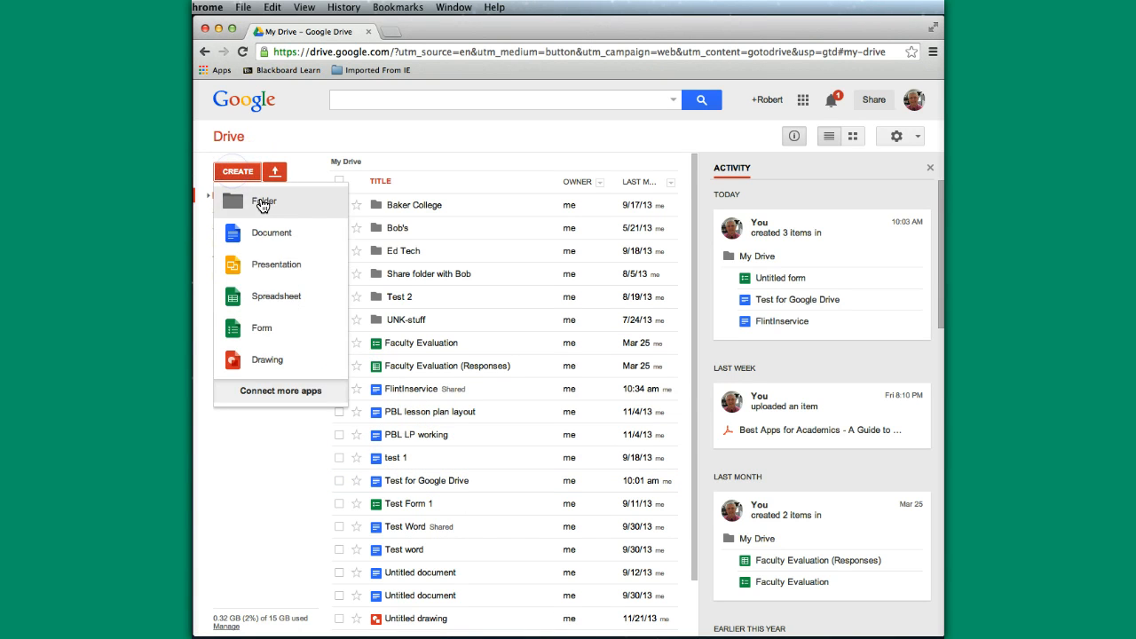
click(264, 203)
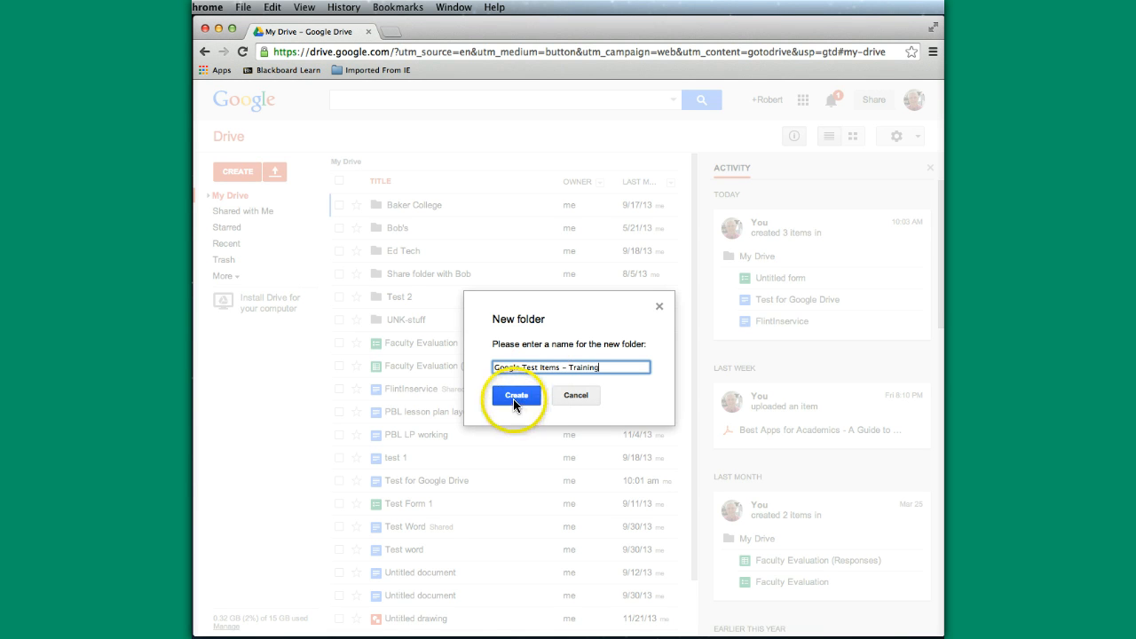
click(516, 395)
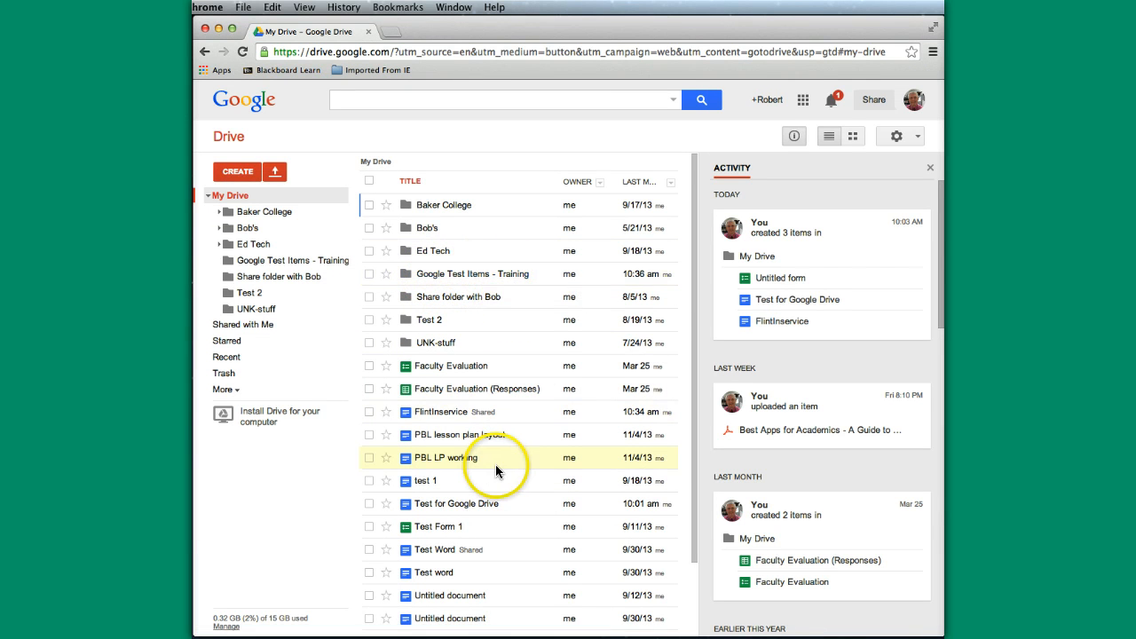
scroll(510, 474, down, 2)
scroll(510, 470, up, 2)
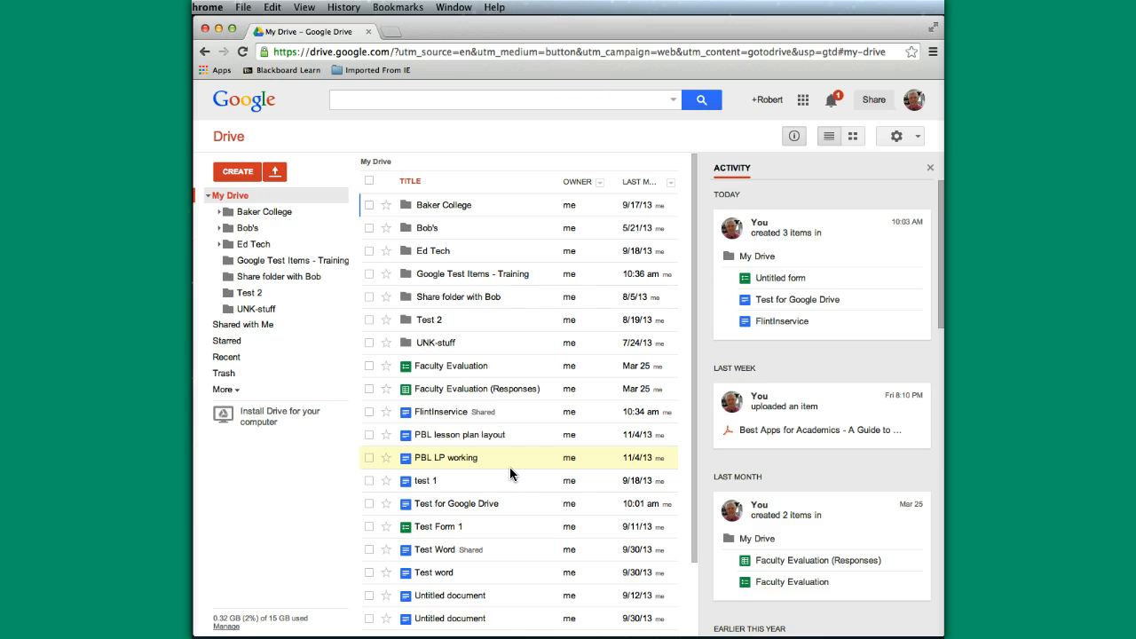
click(252, 246)
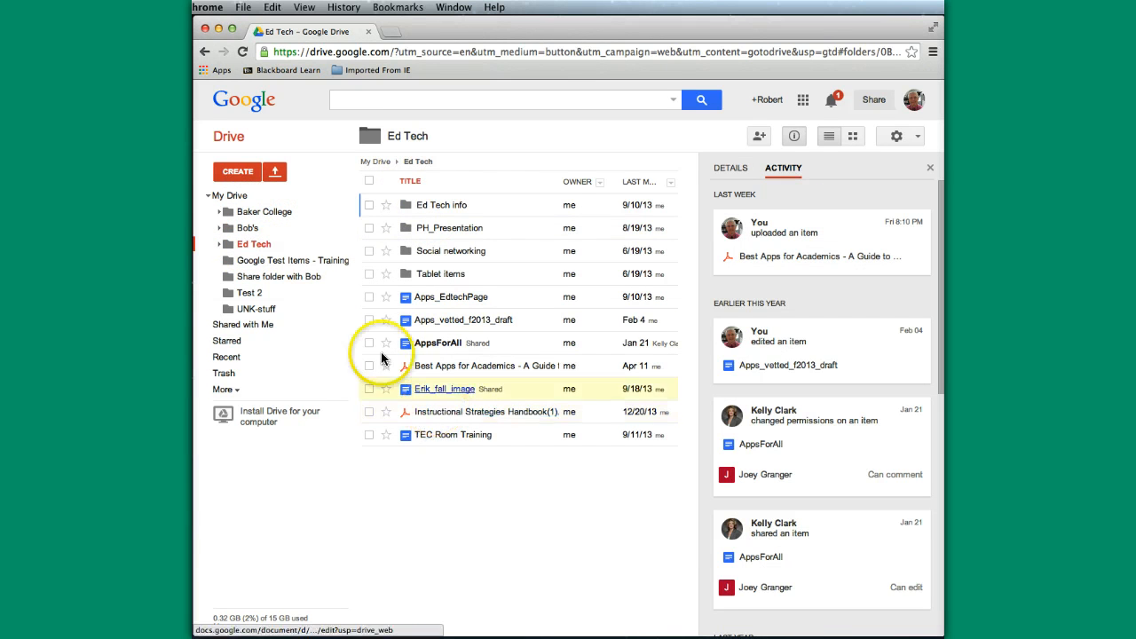
click(274, 176)
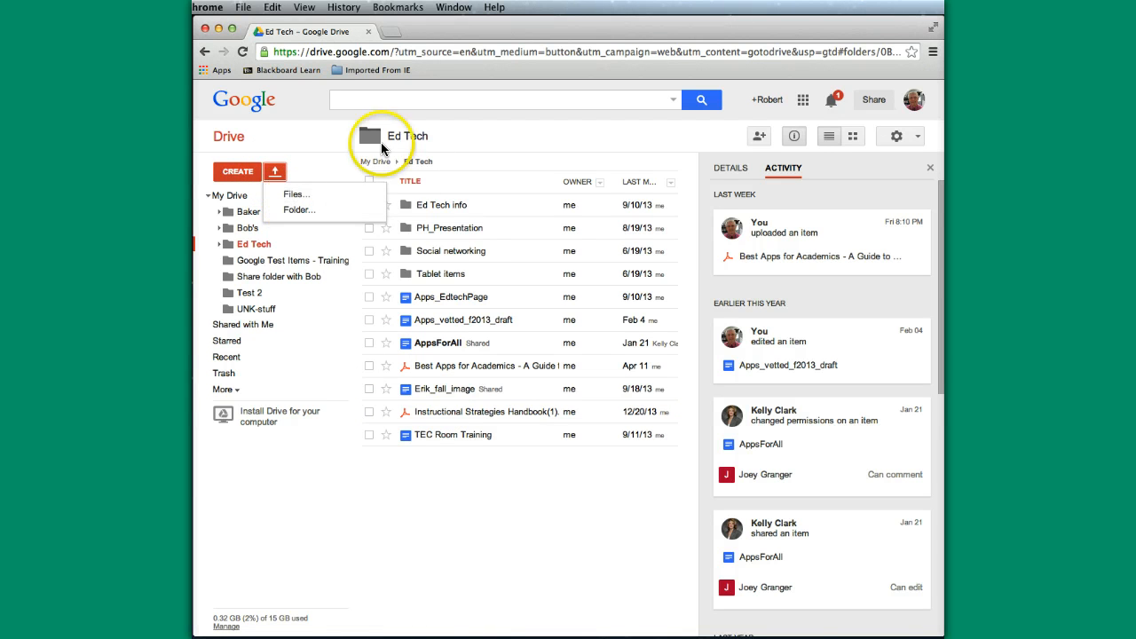
click(317, 168)
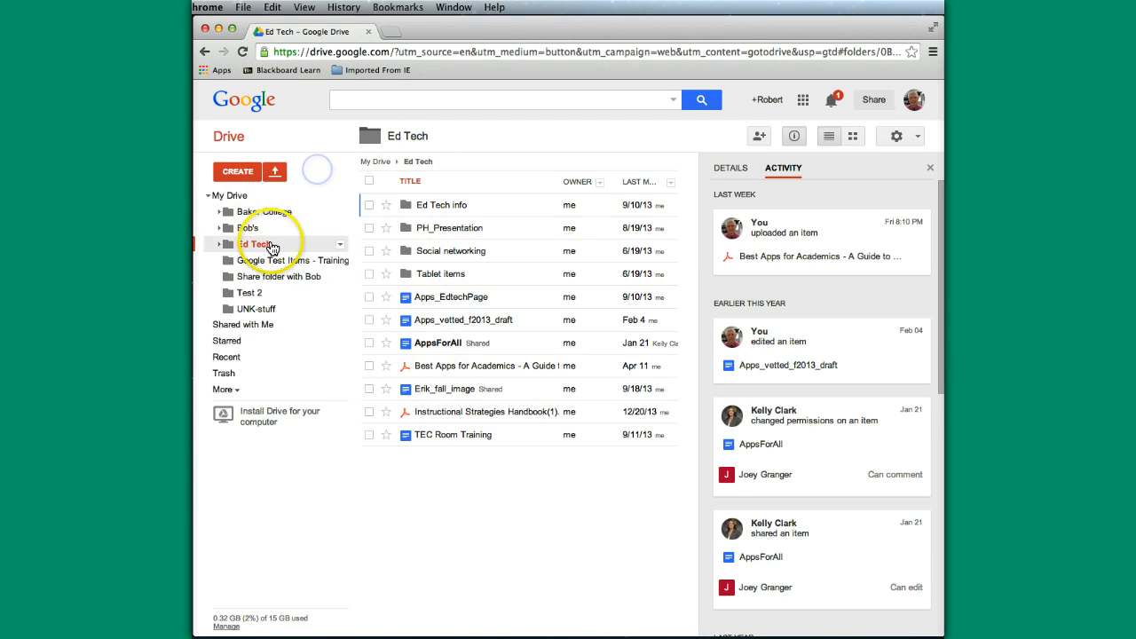
click(230, 196)
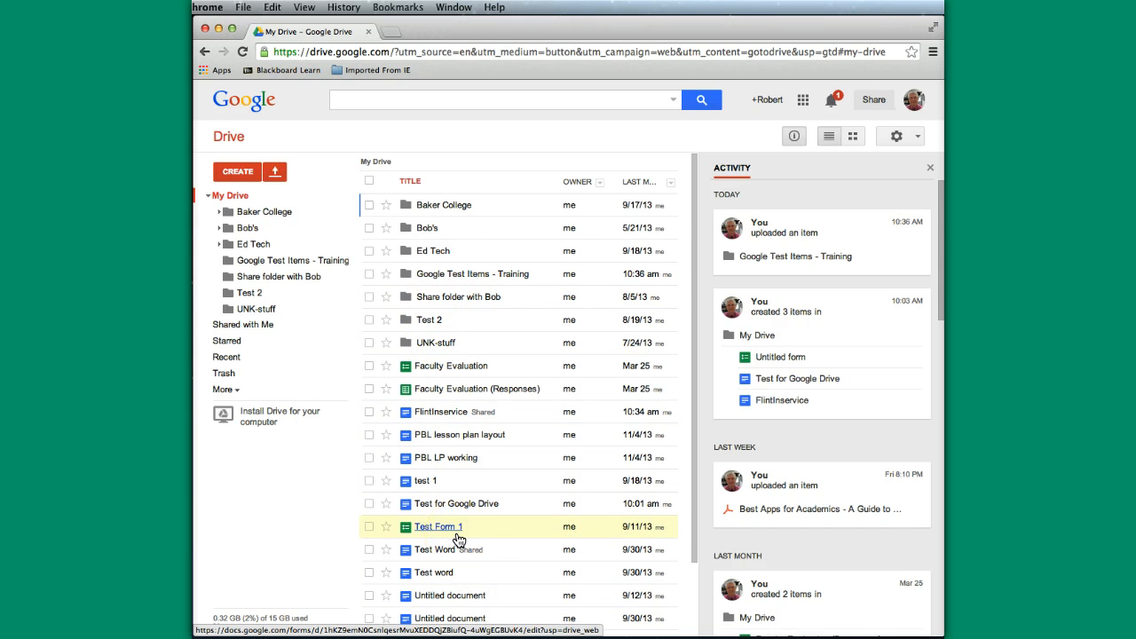
Step: Move test 1, Test for Google Drive, Test Form 1, Test Word and Test word into Google Test Items - Training
click(369, 480)
click(368, 503)
click(369, 526)
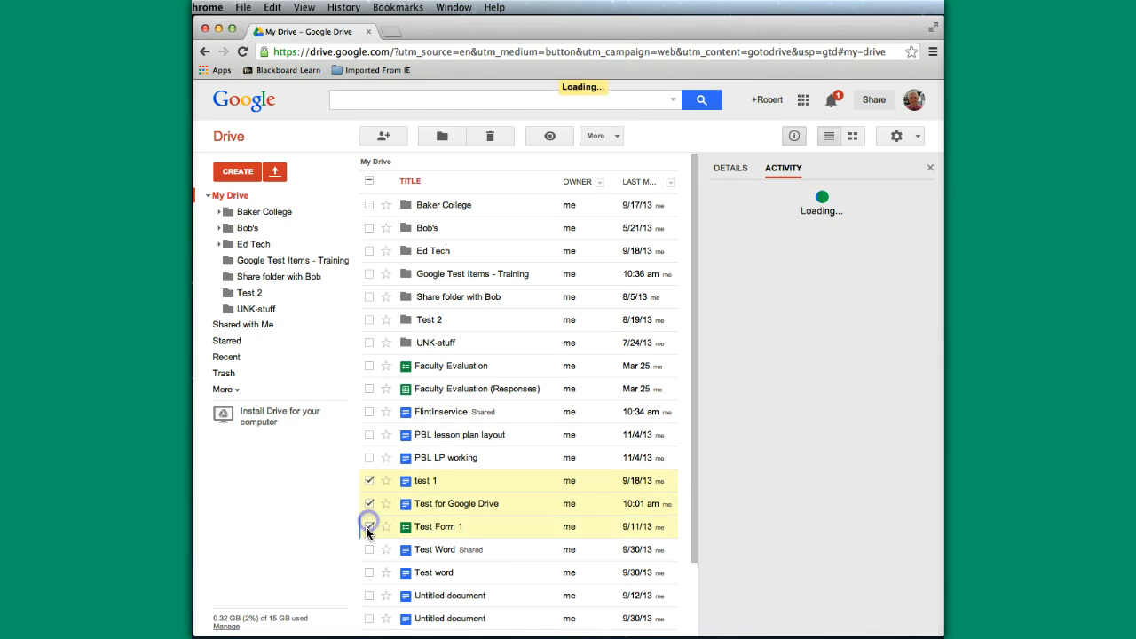
click(368, 550)
click(369, 573)
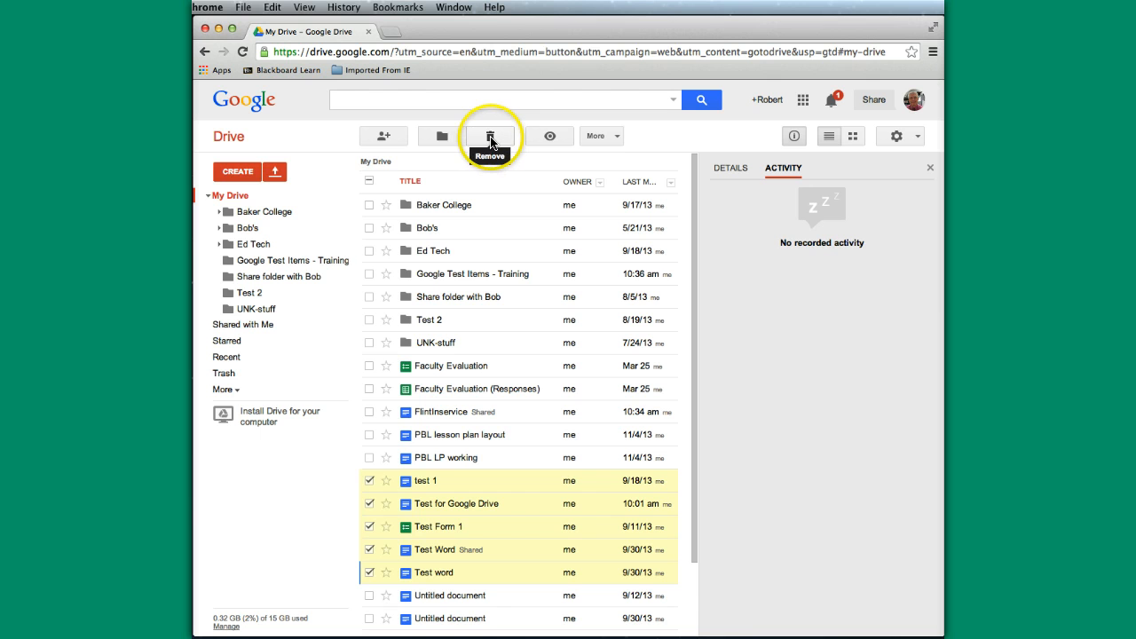
click(441, 140)
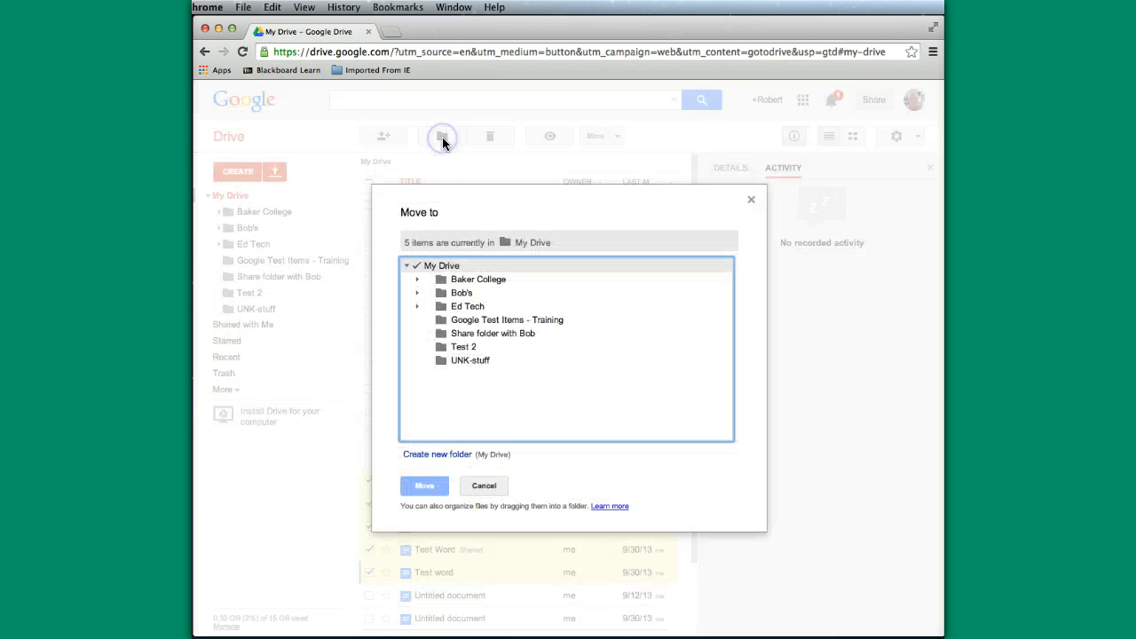
click(467, 323)
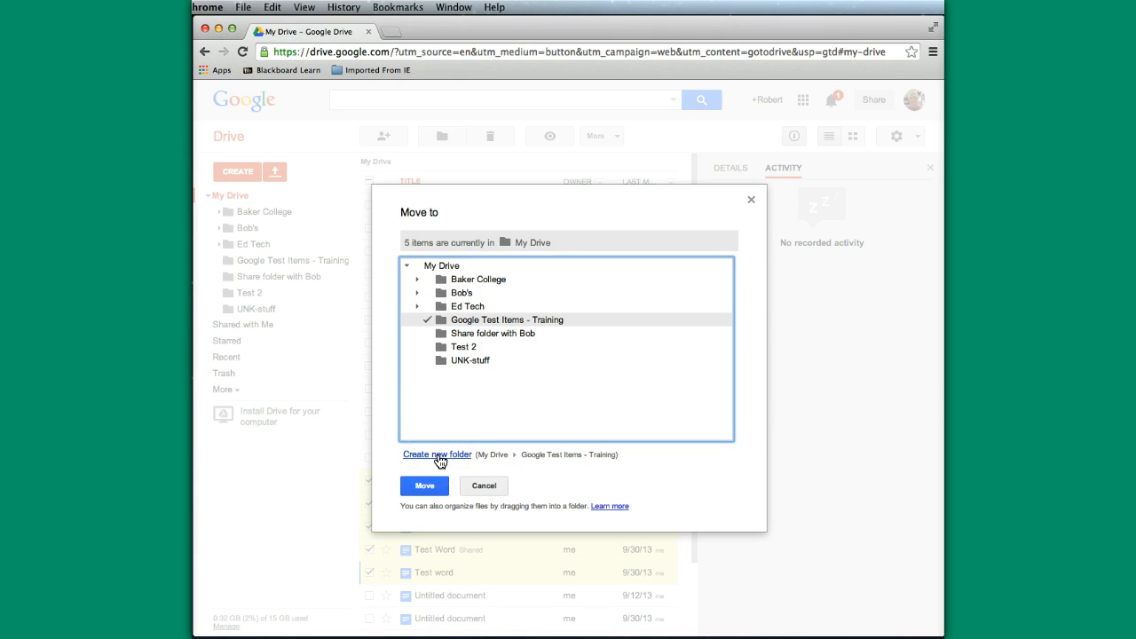
click(431, 457)
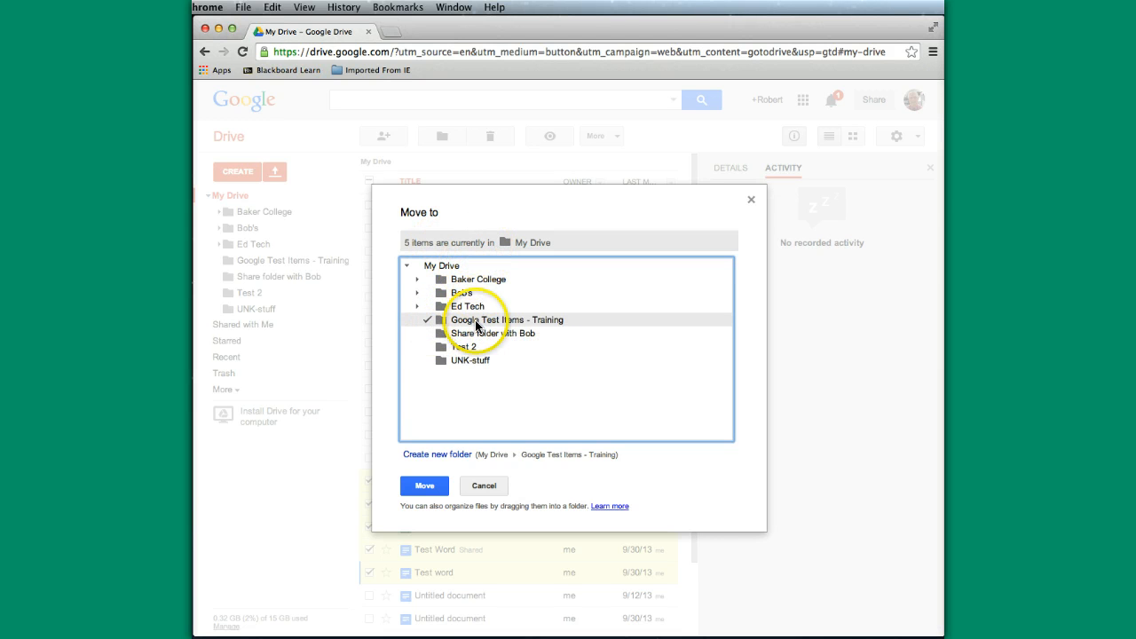
click(423, 487)
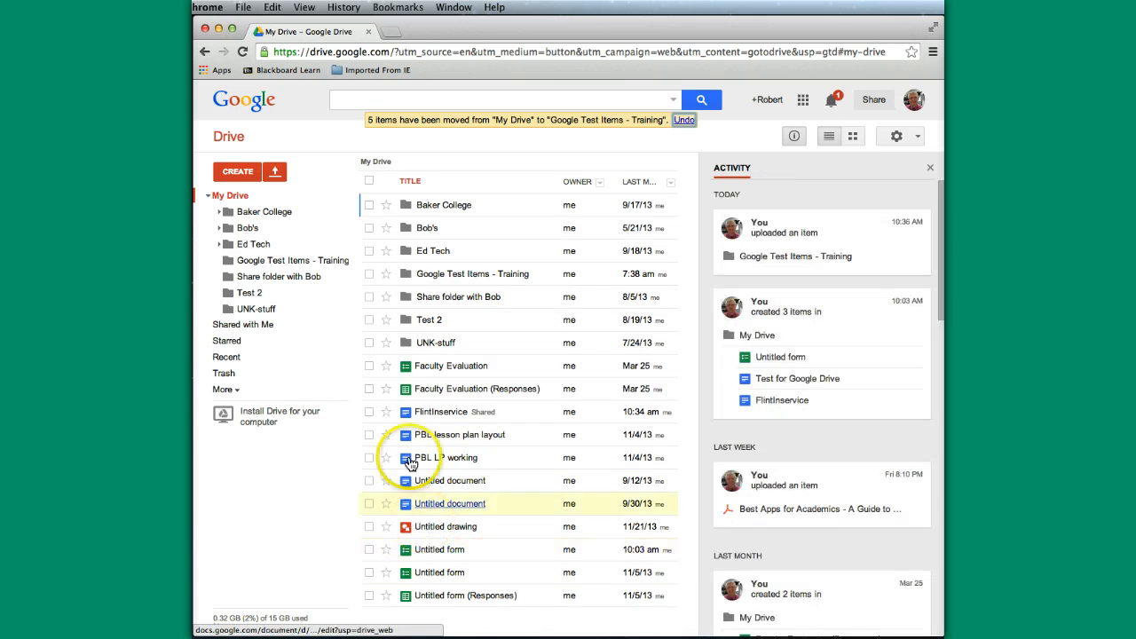
Step: Open the Google Test Items - Training folder from the My Drive list
click(456, 276)
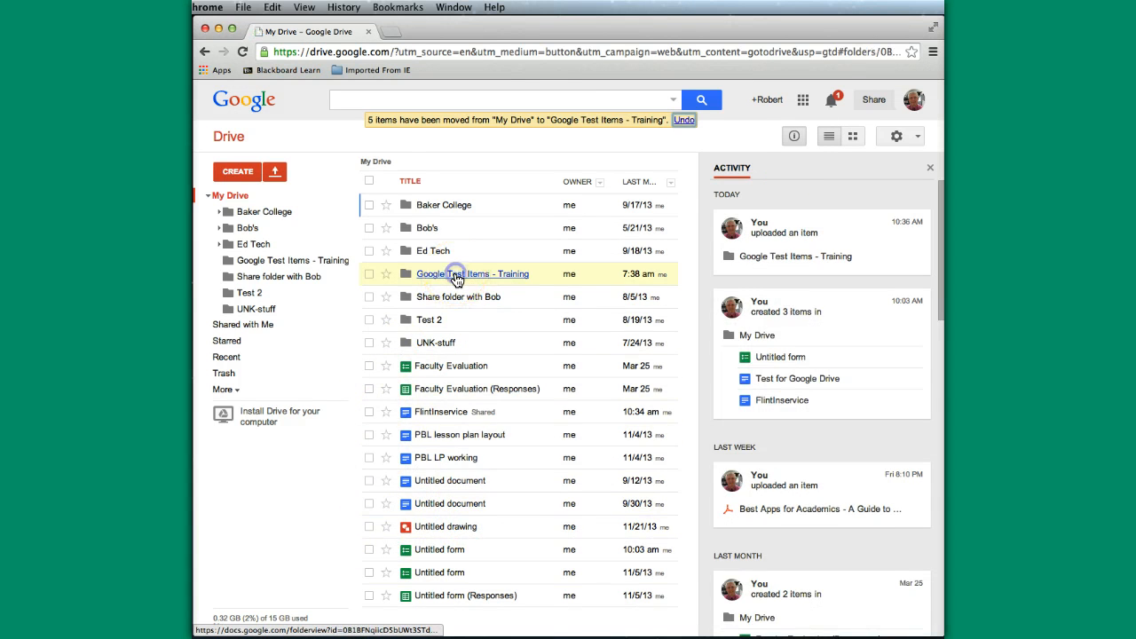